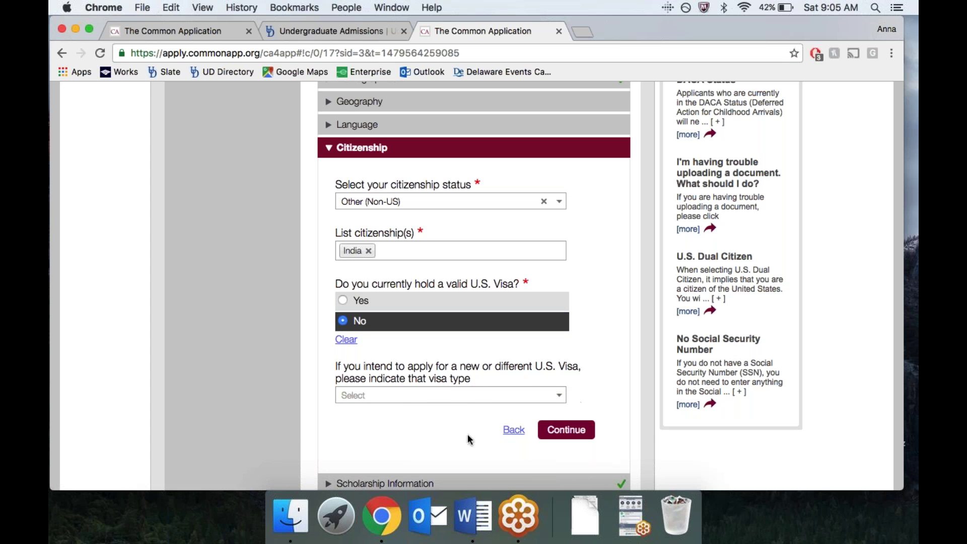
Step: Choose F-1 Student as the intended visa type and save the Citizenship answers
click(480, 401)
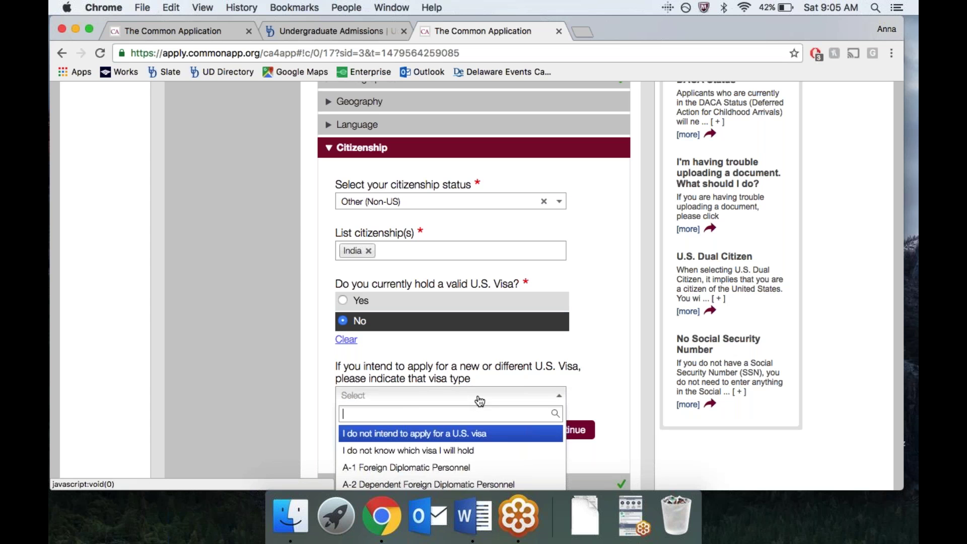
scroll(470, 447, up, 1)
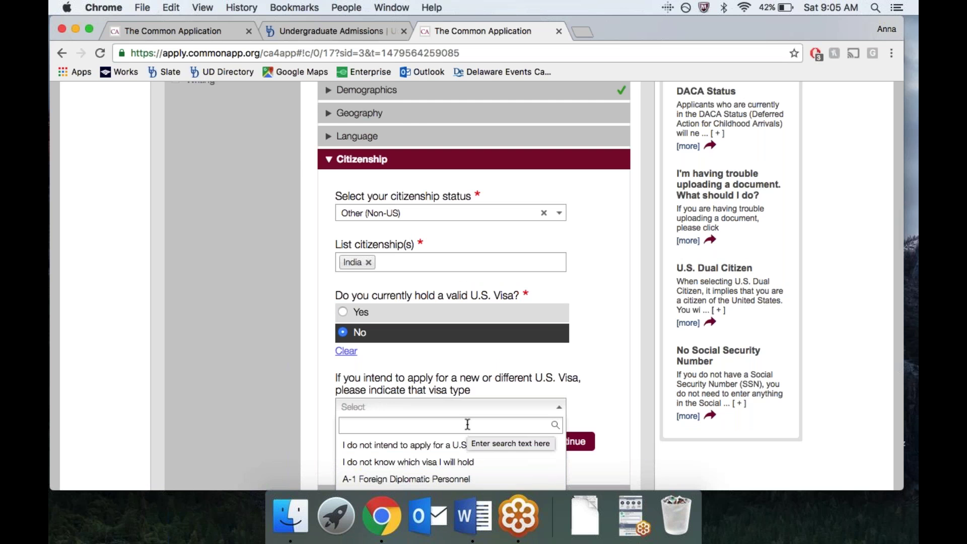
scroll(629, 435, down, 3)
scroll(629, 436, down, 3)
scroll(462, 370, down, 5)
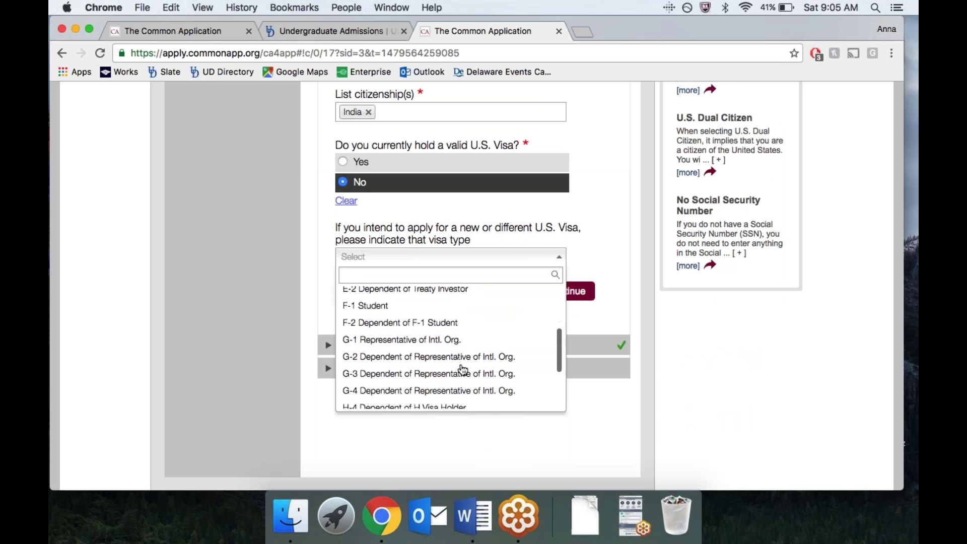
scroll(462, 370, up, 2)
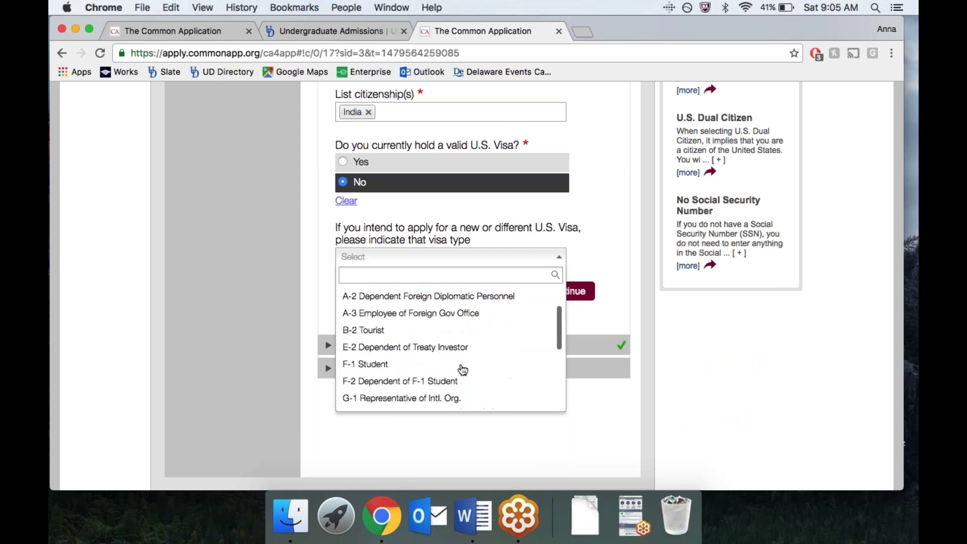
click(393, 377)
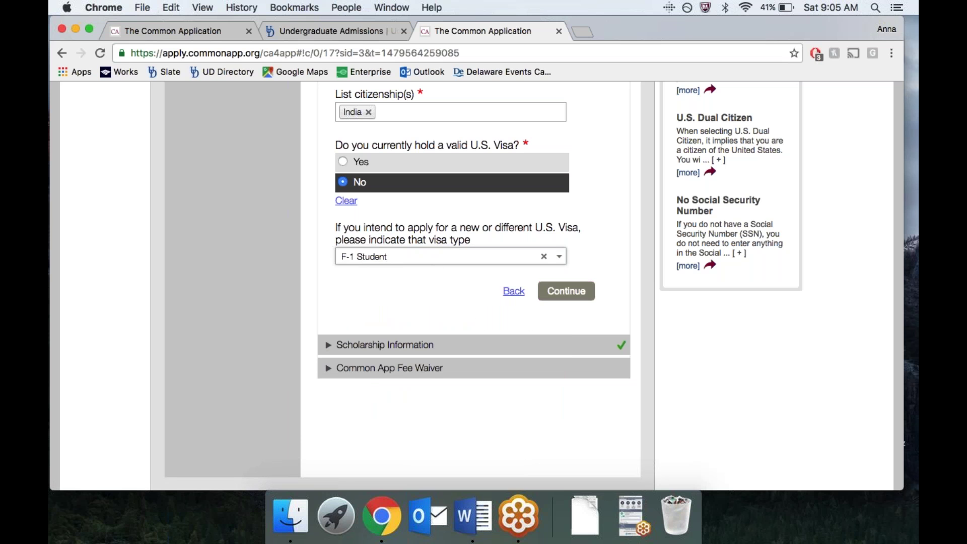
click(566, 291)
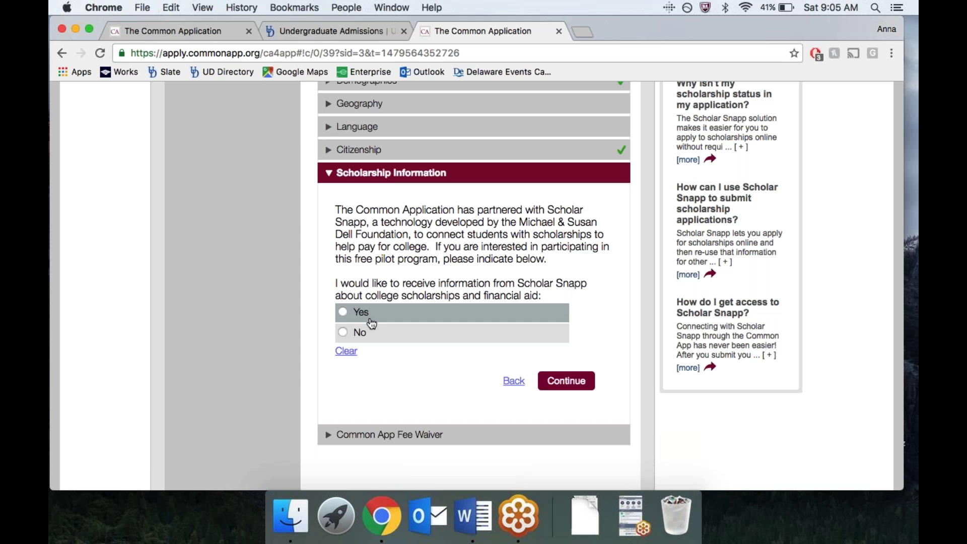
Step: Answer the Scholar Snapp question and look over the Common App Fee Waiver section
click(327, 440)
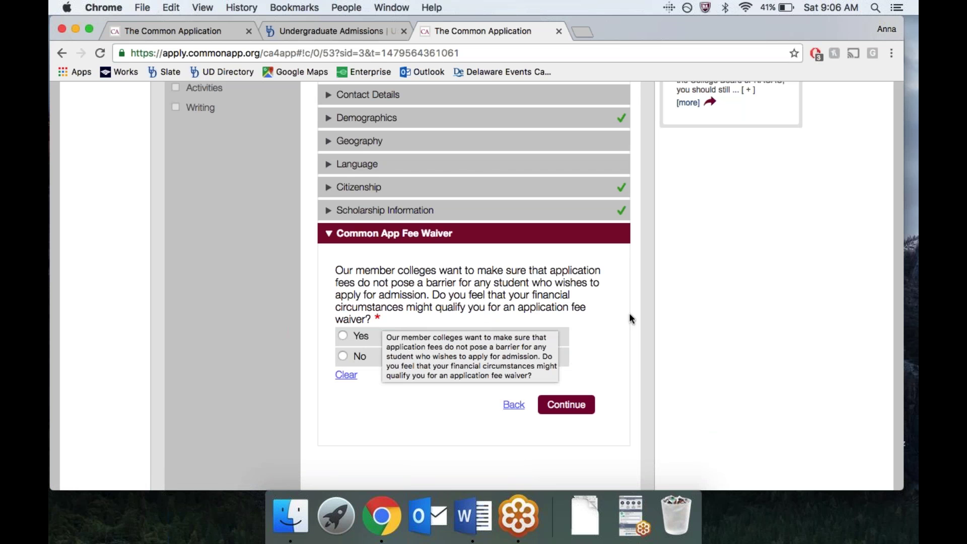
scroll(509, 256, up, 6)
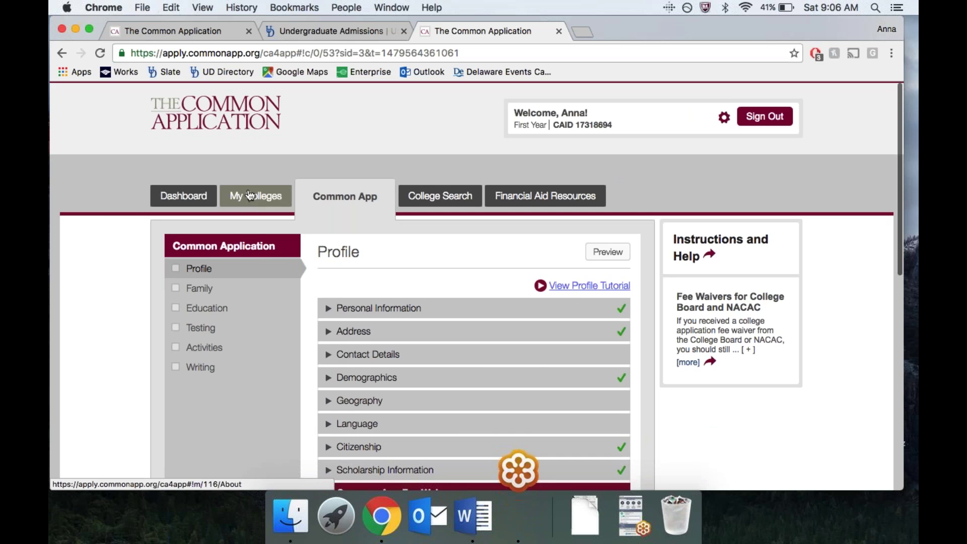
scroll(418, 398, down, 4)
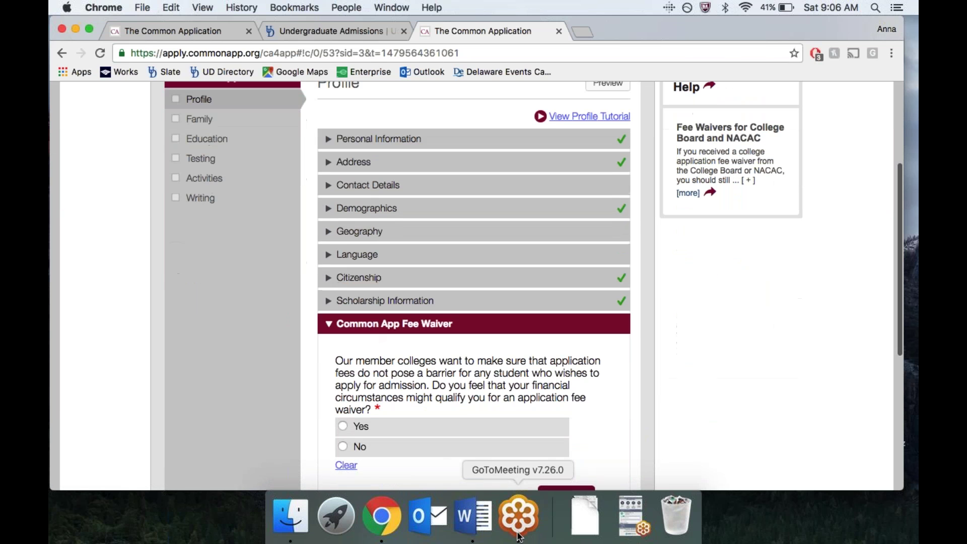
scroll(651, 402, down, 2)
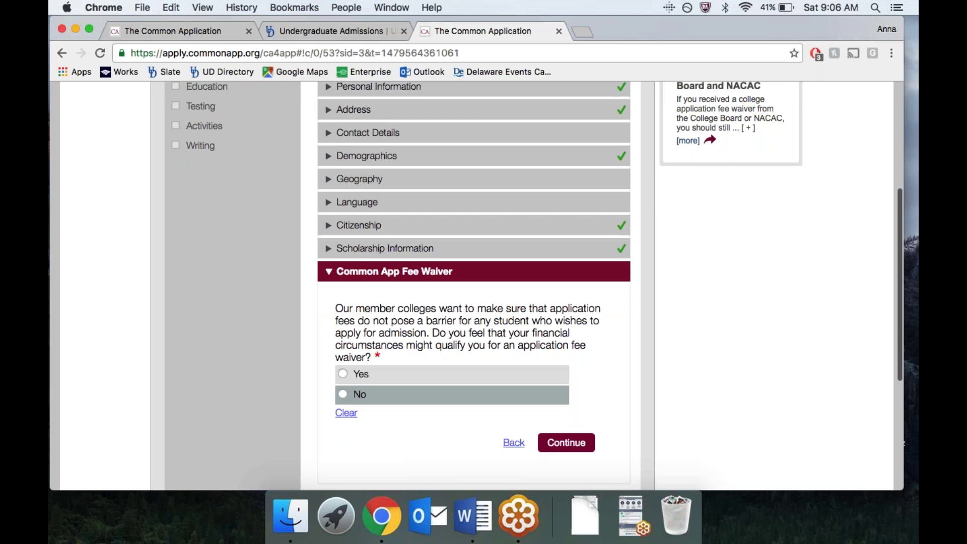
scroll(401, 399, up, 5)
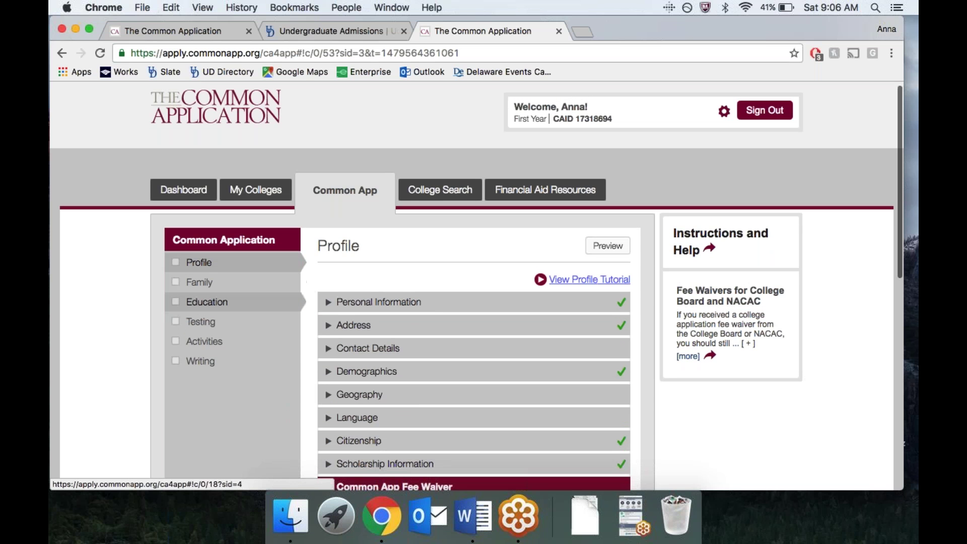
Step: Open Education and scroll through the still-empty Current or Most Recent School form
click(210, 306)
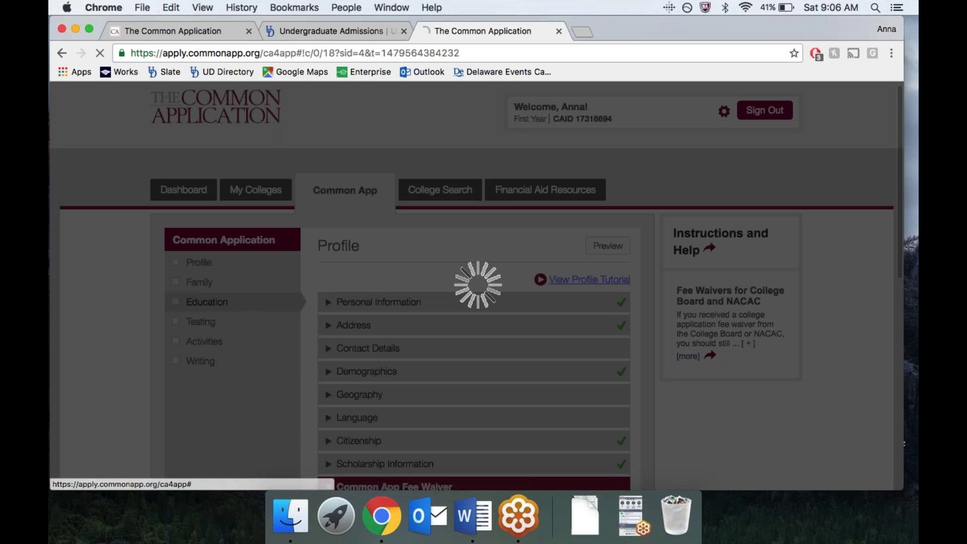
scroll(385, 325, down, 2)
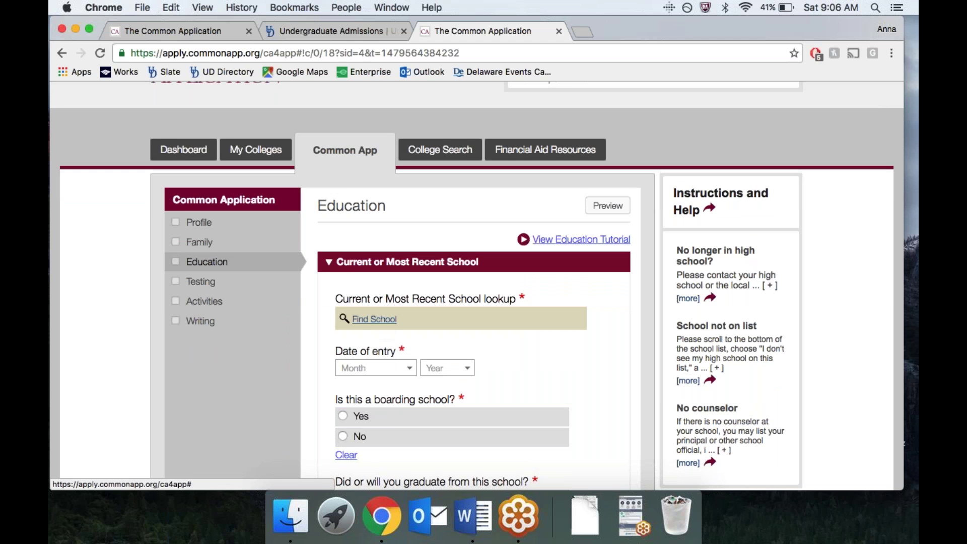
scroll(388, 327, down, 5)
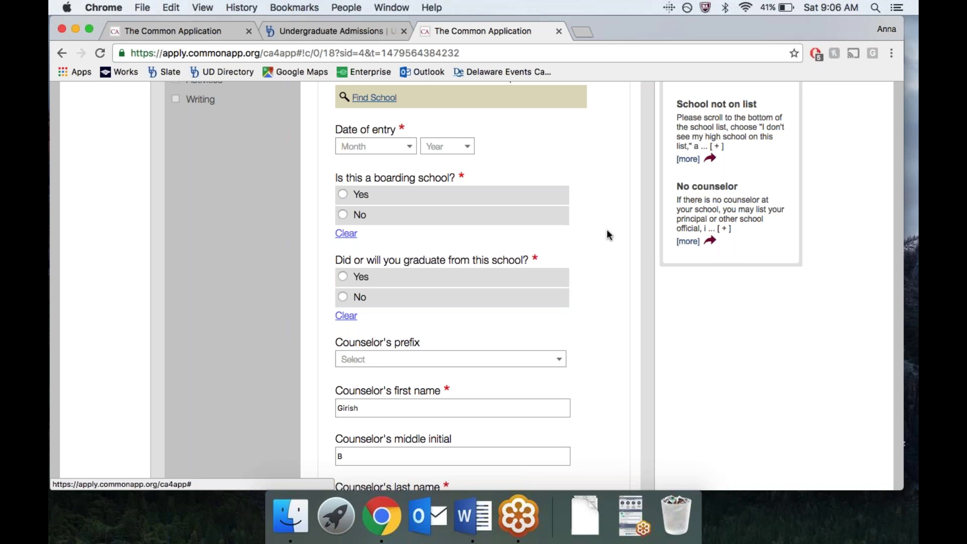
scroll(527, 162, up, 1)
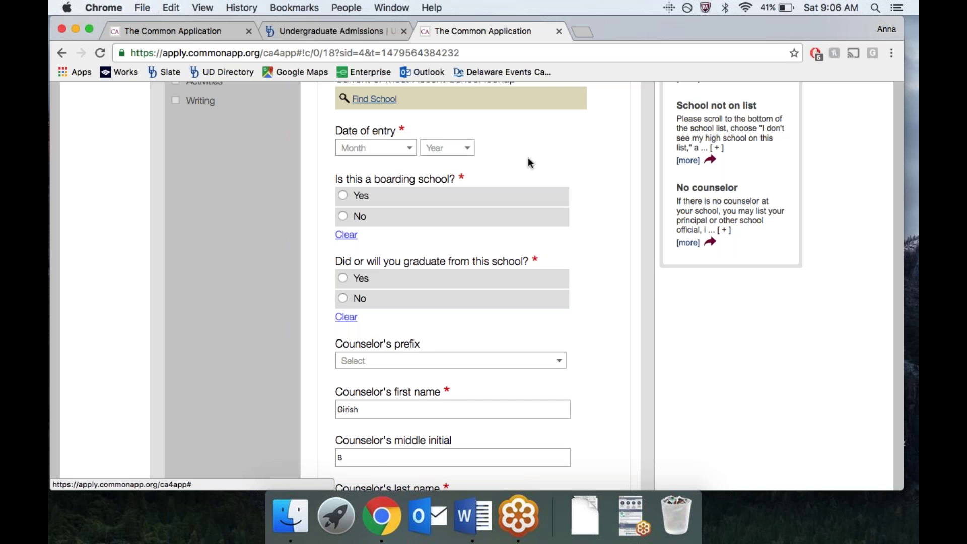
scroll(528, 160, up, 2)
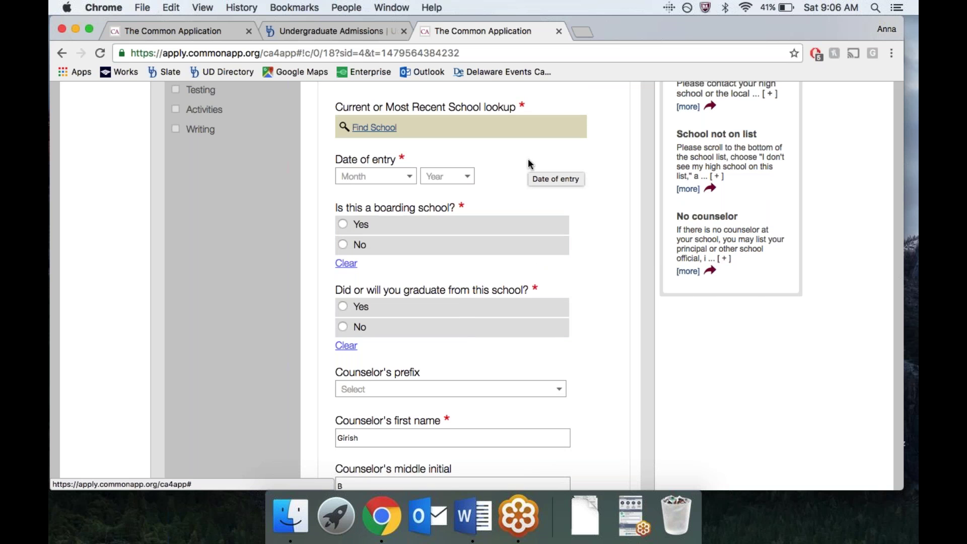
scroll(388, 132, up, 2)
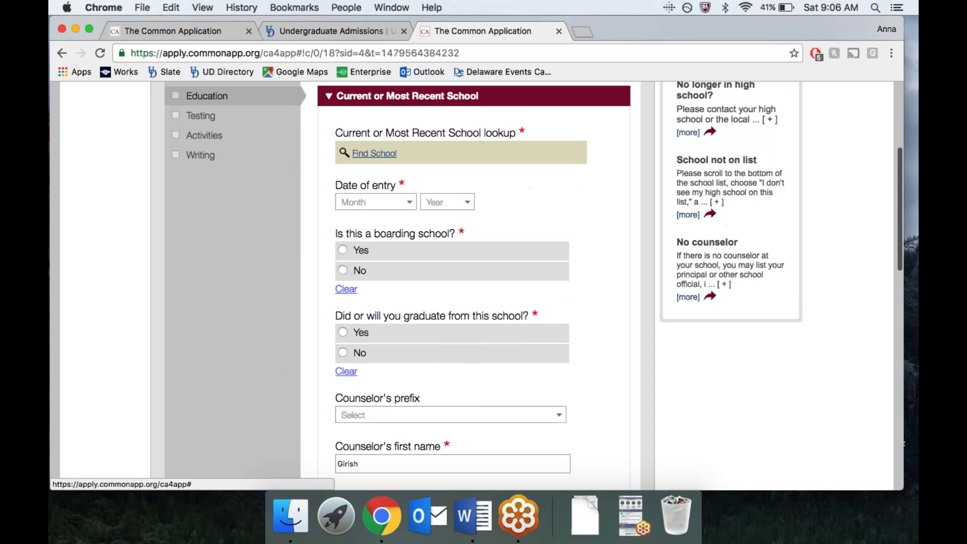
Step: Search 'delhi pub' and select Delhi Public School - Bangalore East (CEEB 671607)
click(383, 154)
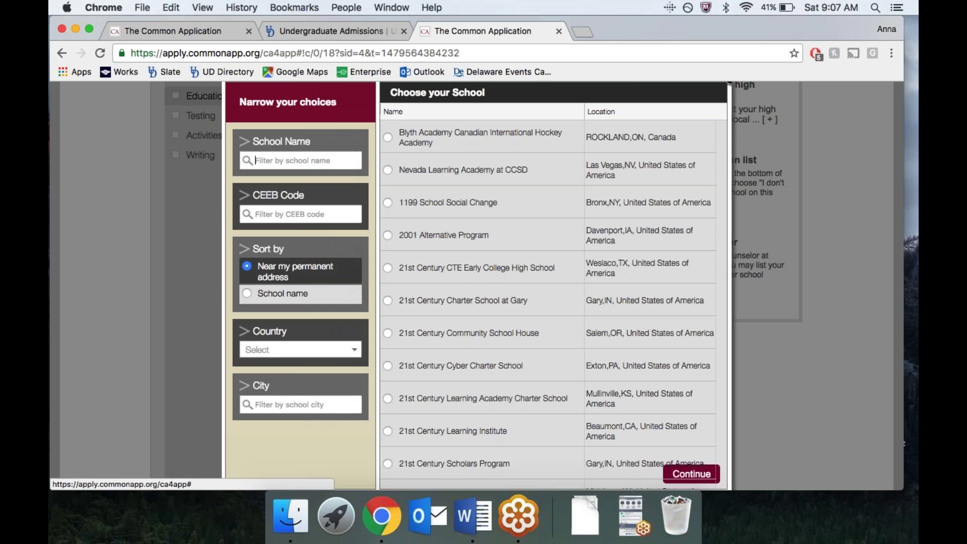
text(delhi)
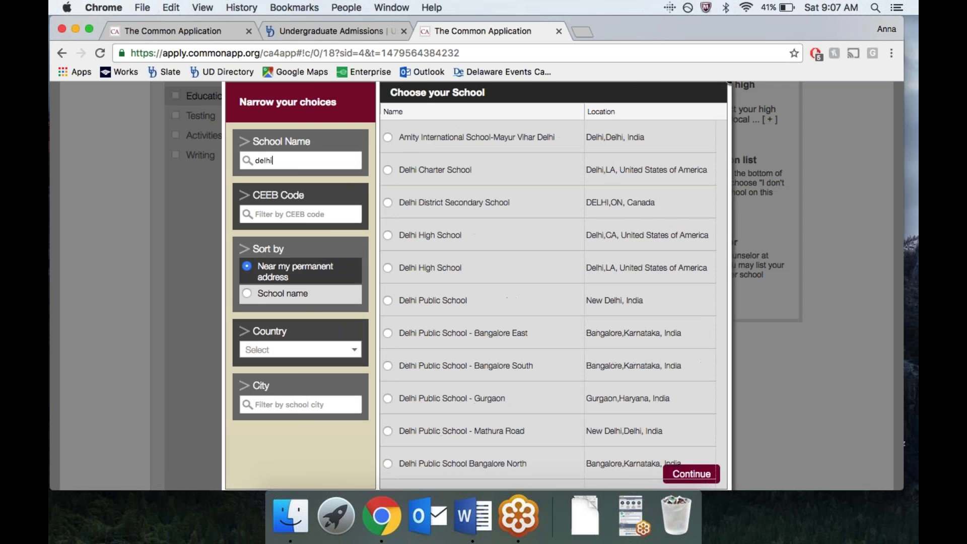
text( publi)
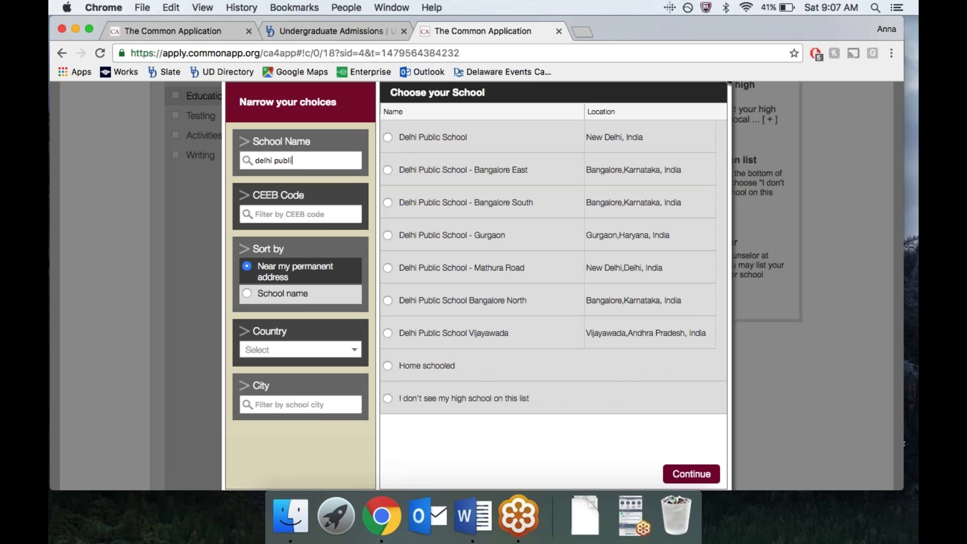
click(386, 170)
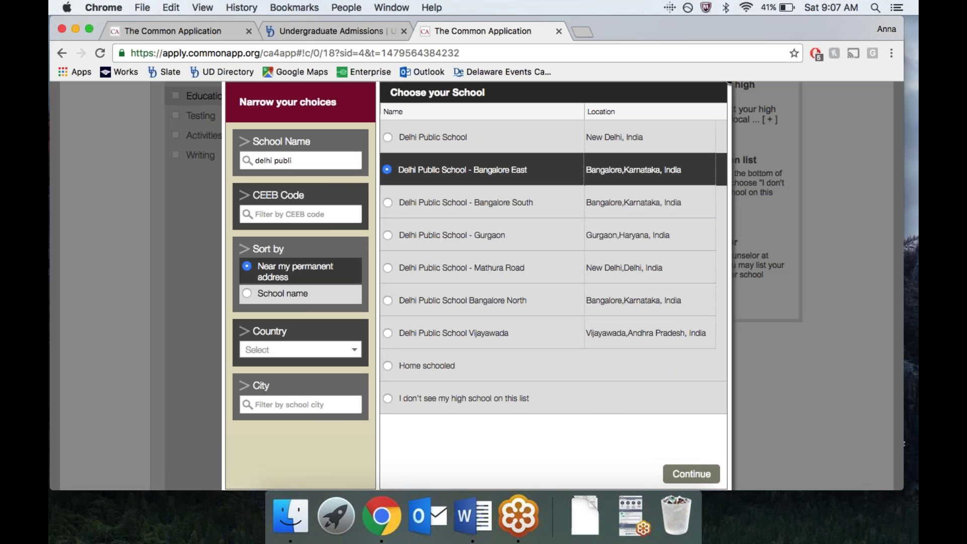
click(692, 474)
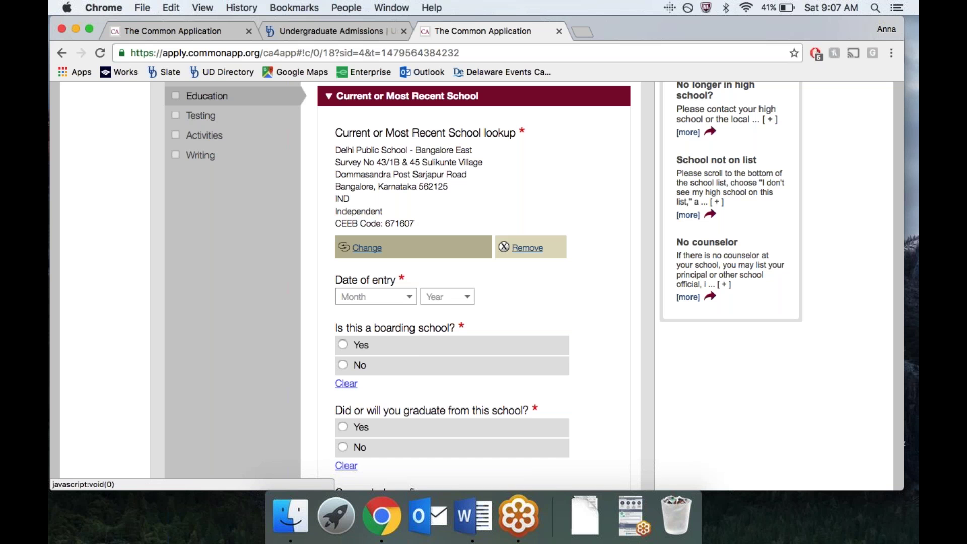
Step: Set the school entry date to September 2013 and answer No to boarding school
click(409, 297)
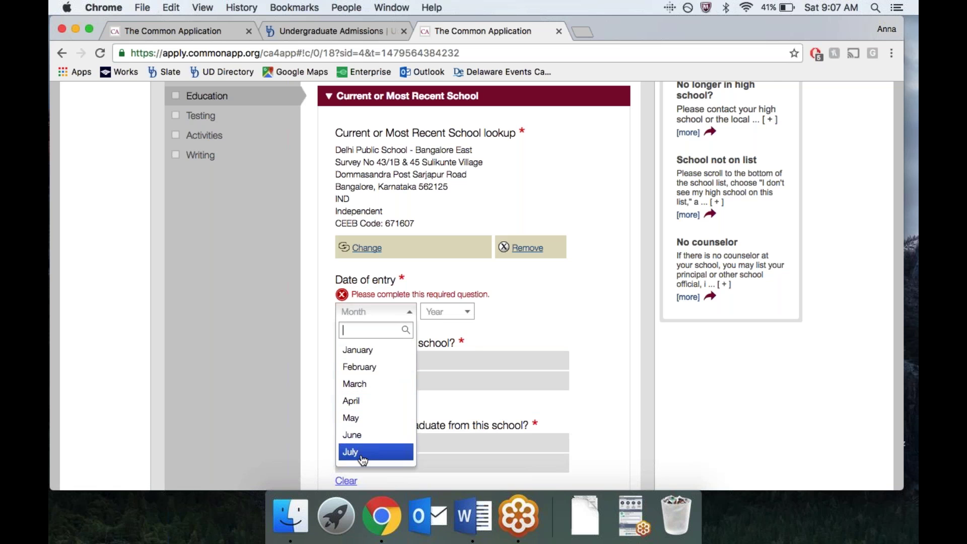
scroll(376, 453, down, 3)
click(379, 405)
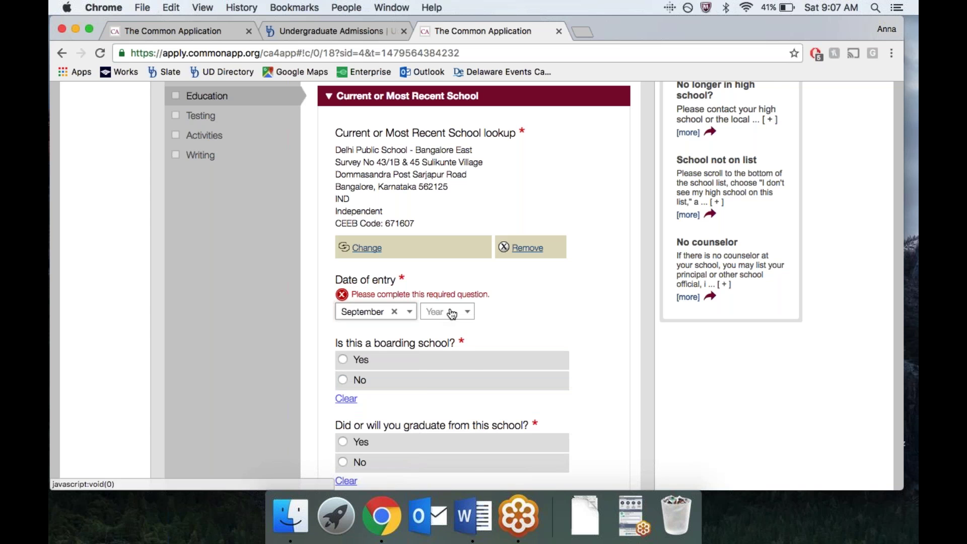
click(447, 311)
scroll(448, 433, down, 2)
scroll(448, 446, up, 2)
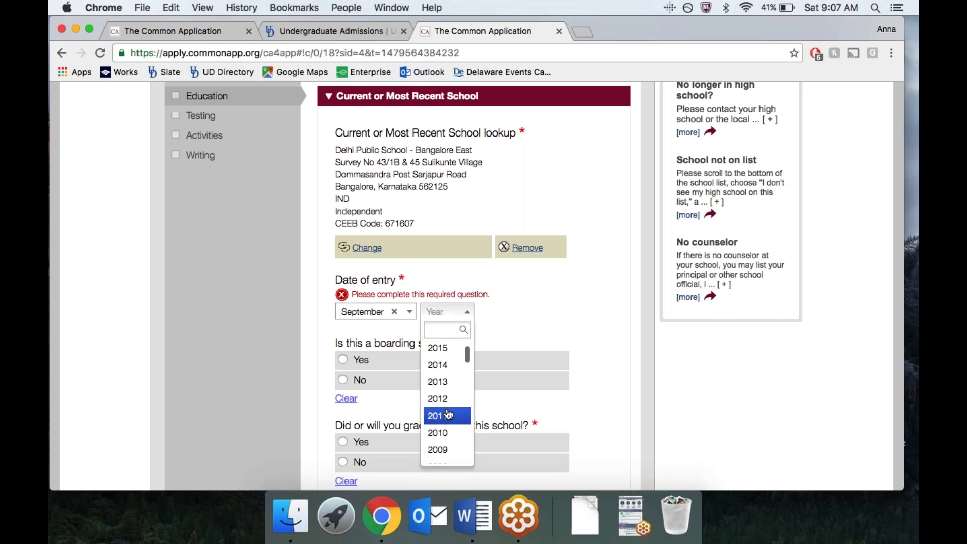
click(447, 389)
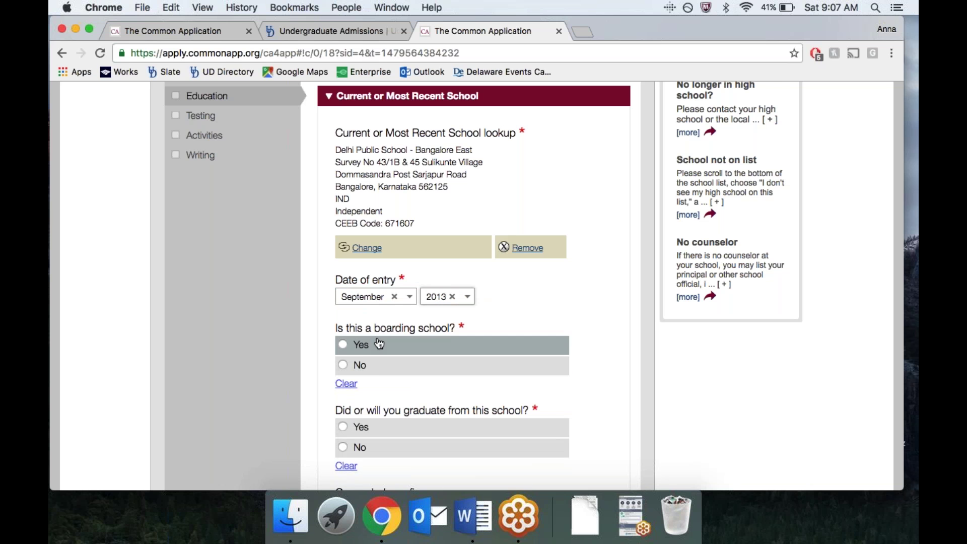
click(379, 372)
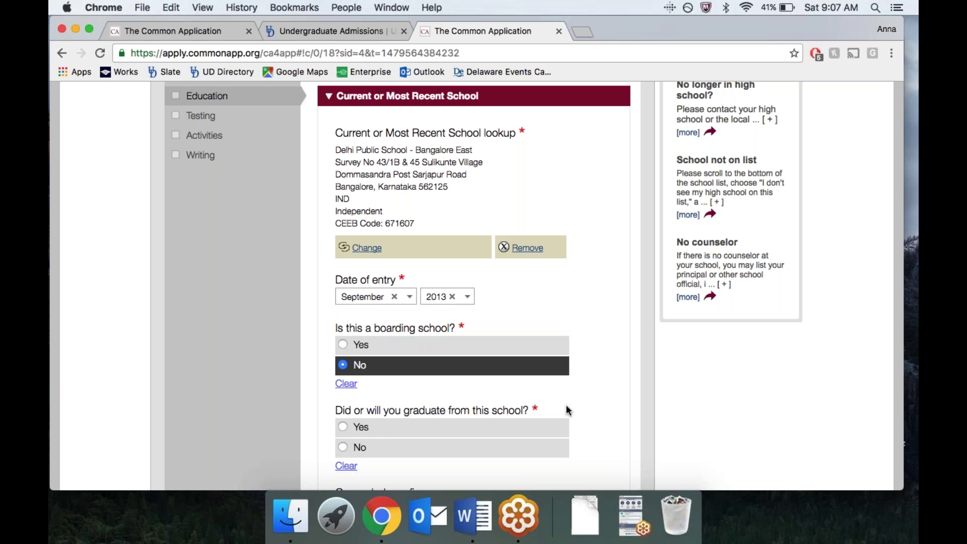
Step: Confirm graduating from this school with a May 2017 graduation date
scroll(565, 410, down, 5)
click(549, 287)
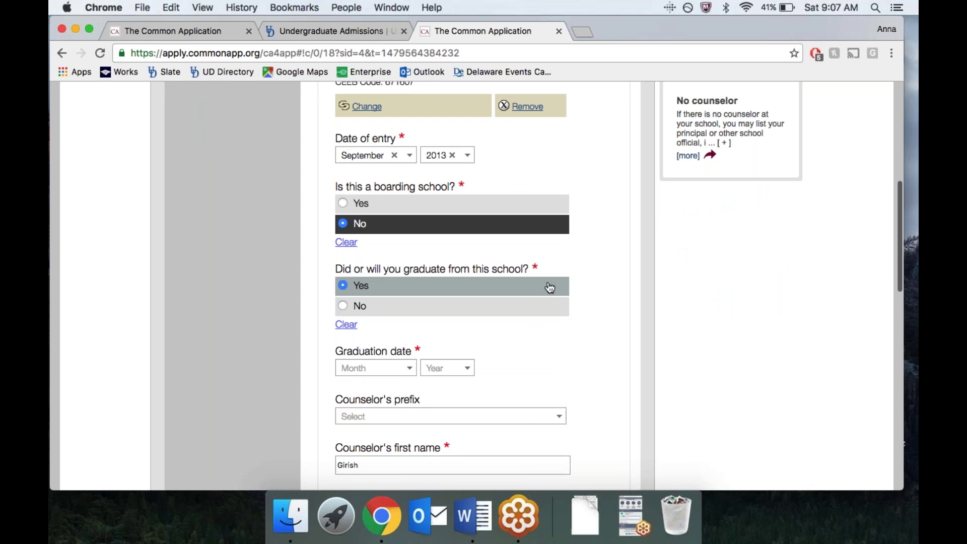
click(398, 368)
scroll(360, 452, down, 3)
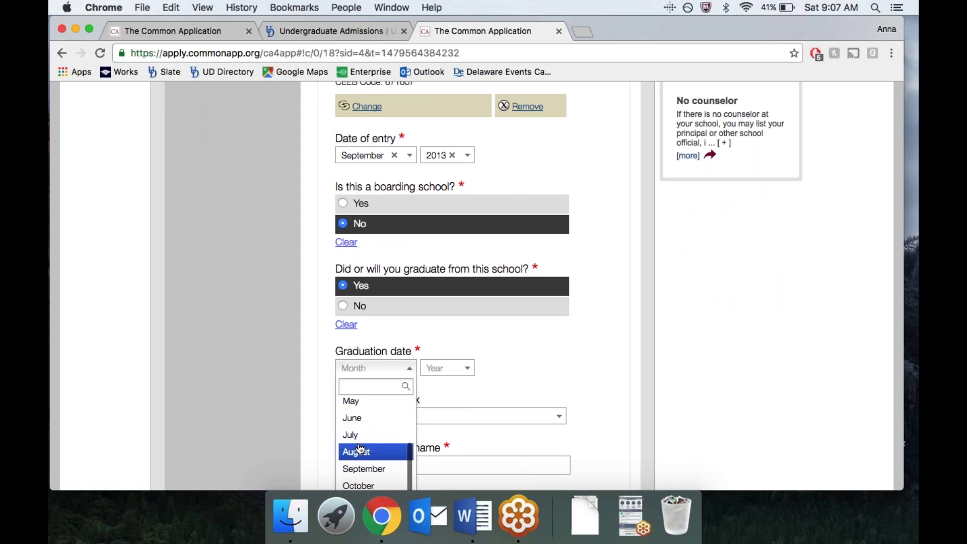
click(351, 406)
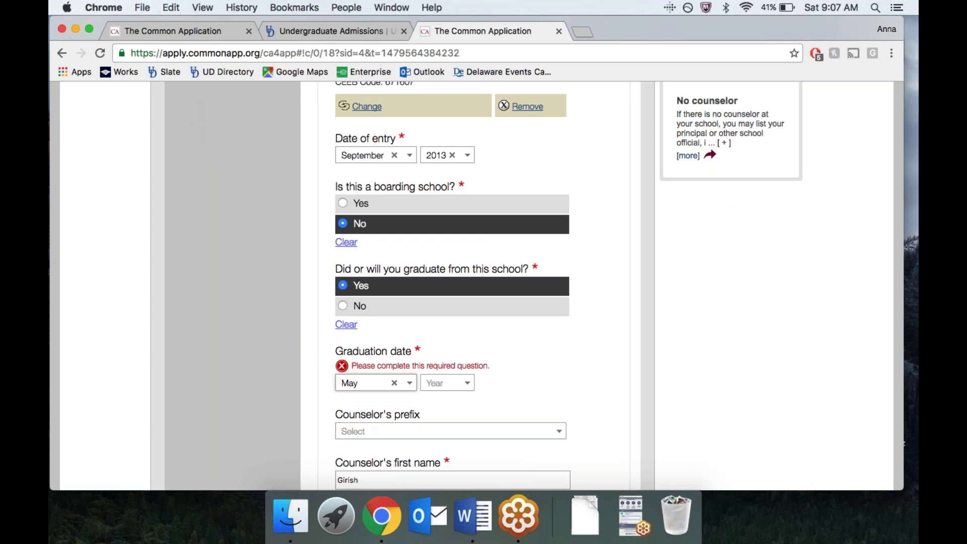
click(443, 384)
scroll(445, 423, down, 5)
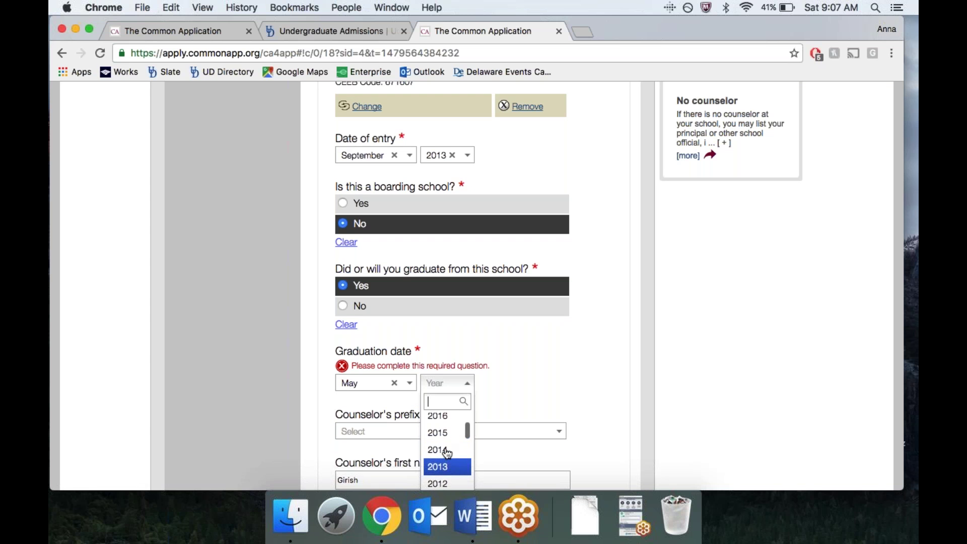
scroll(446, 423, up, 1)
click(446, 423)
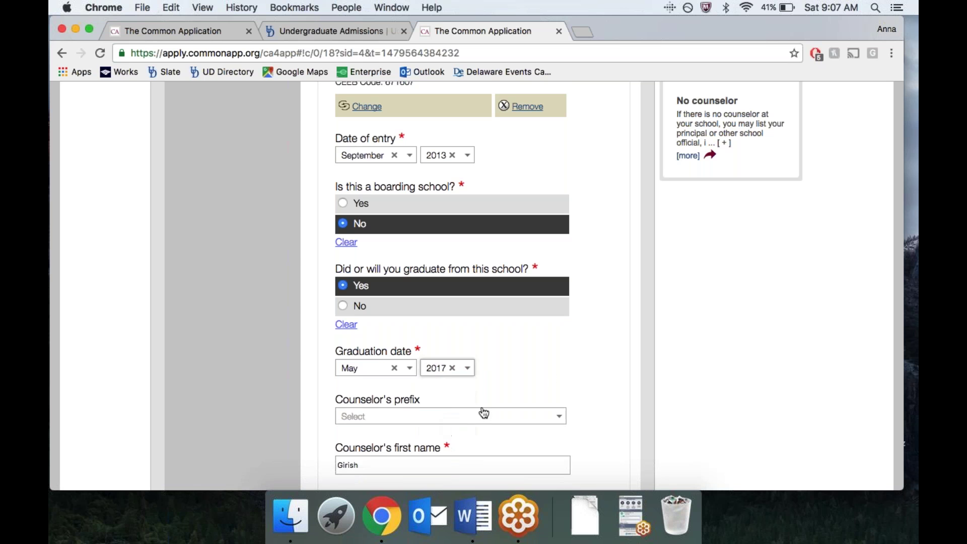
Step: Enter the counselor's e-mail address and save the school details
scroll(607, 415, down, 3)
click(536, 393)
scroll(536, 393, down, 2)
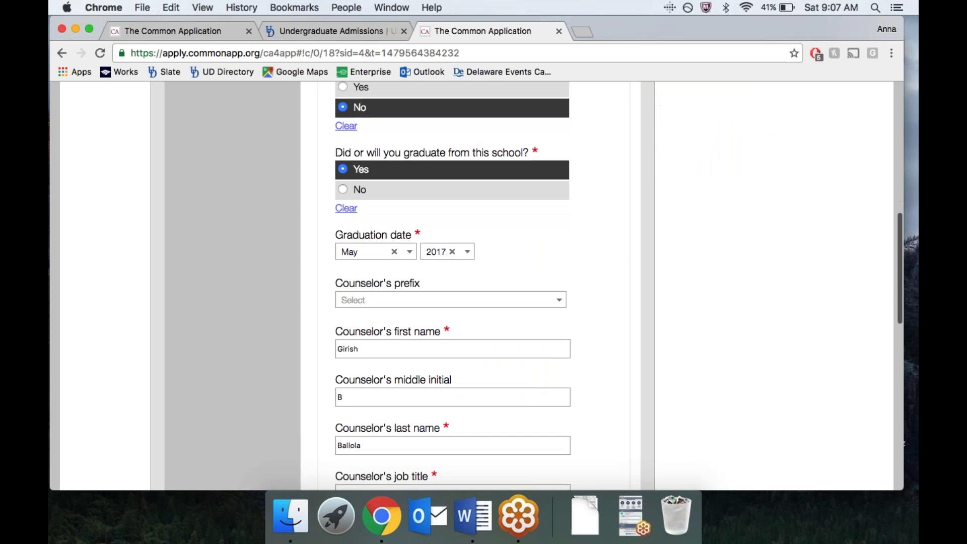
scroll(536, 392, down, 3)
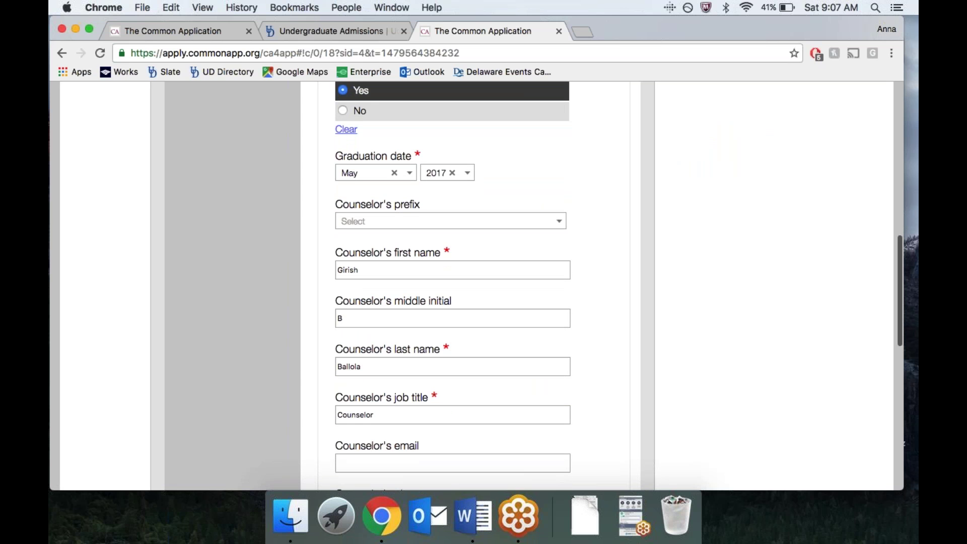
scroll(536, 392, down, 3)
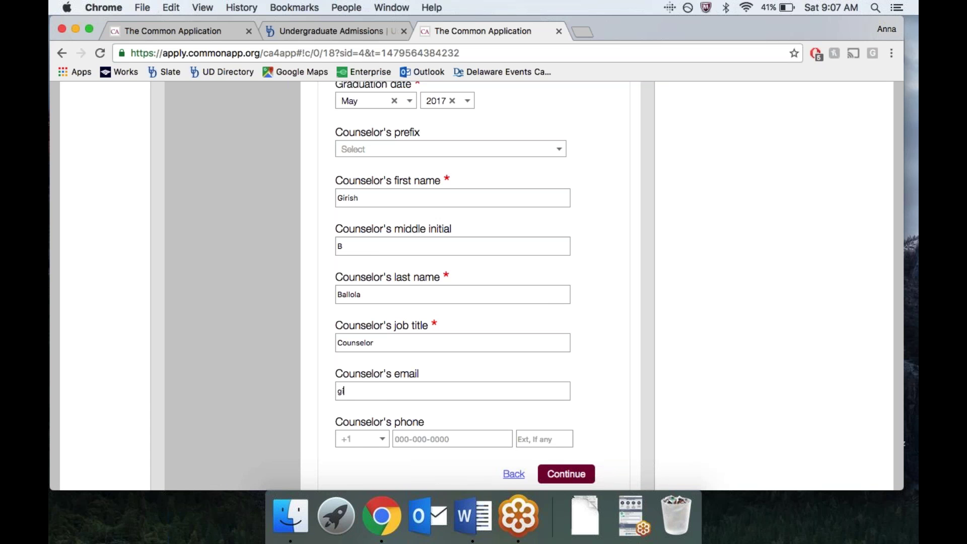
text(myikc.com)
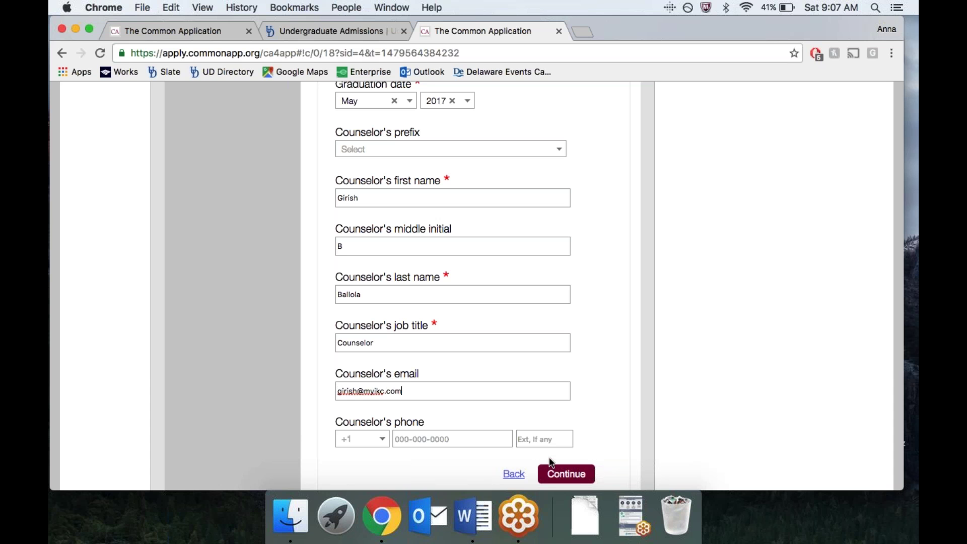
click(570, 476)
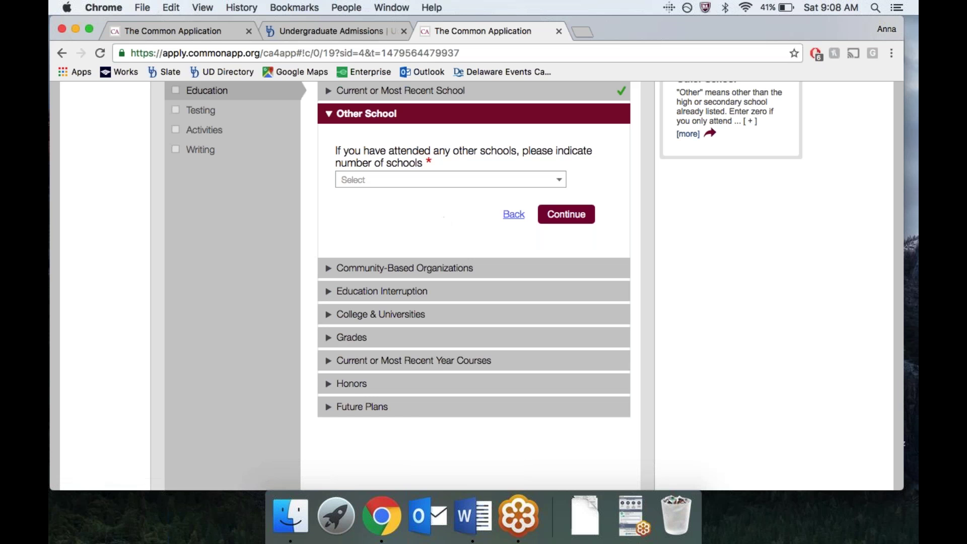
Step: Expand Community-Based Organizations, then Education Interruption to reveal its checklist
click(326, 274)
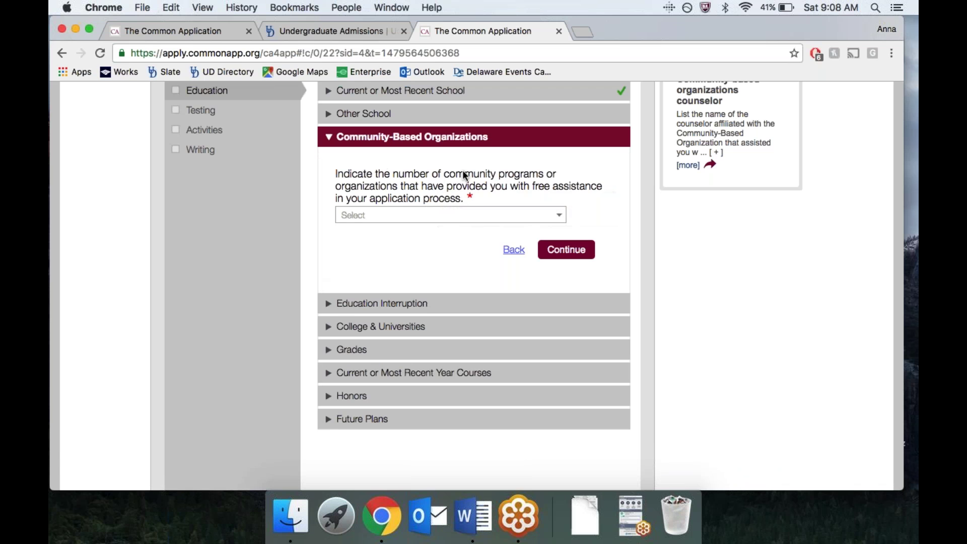
click(326, 303)
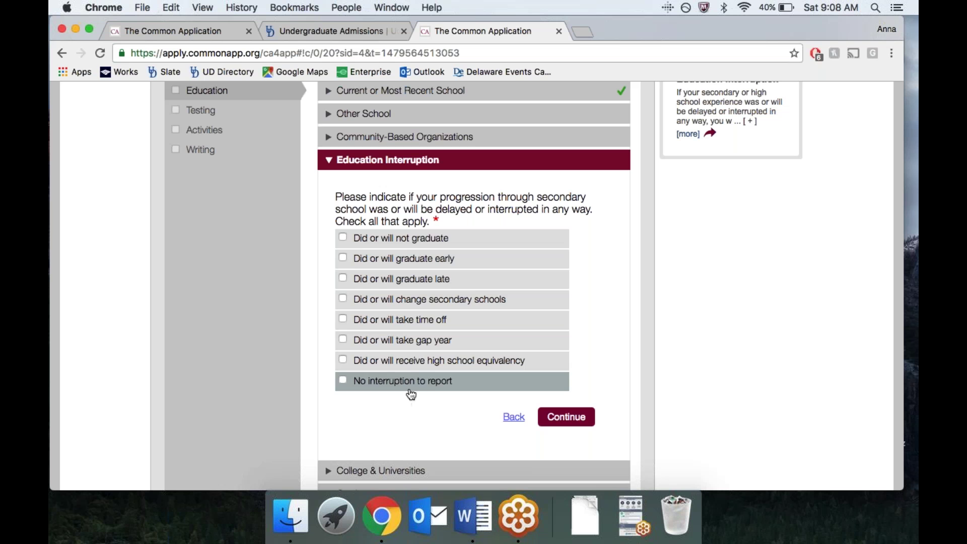
Step: Skip the interruption checklist and expand the College & Universities question
scroll(410, 399, down, 2)
scroll(409, 400, down, 4)
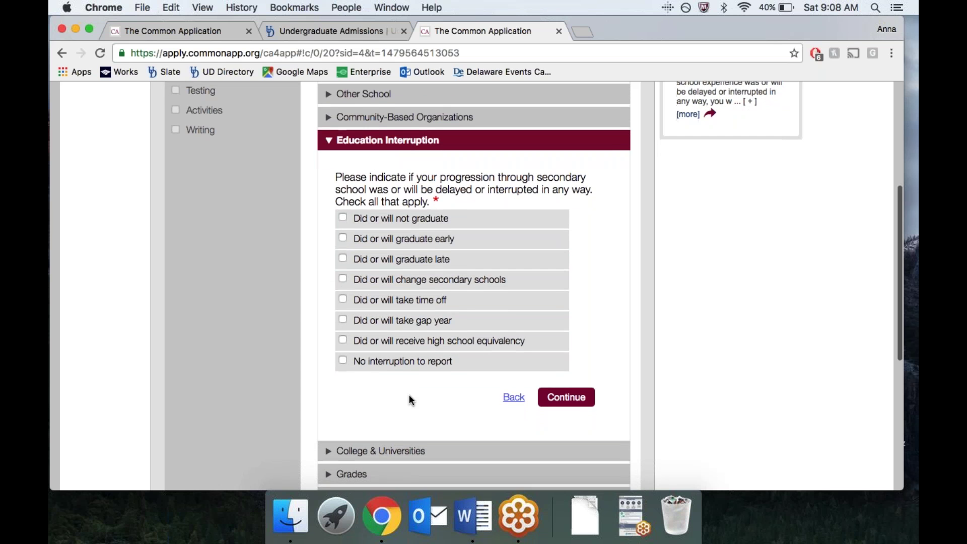
click(326, 398)
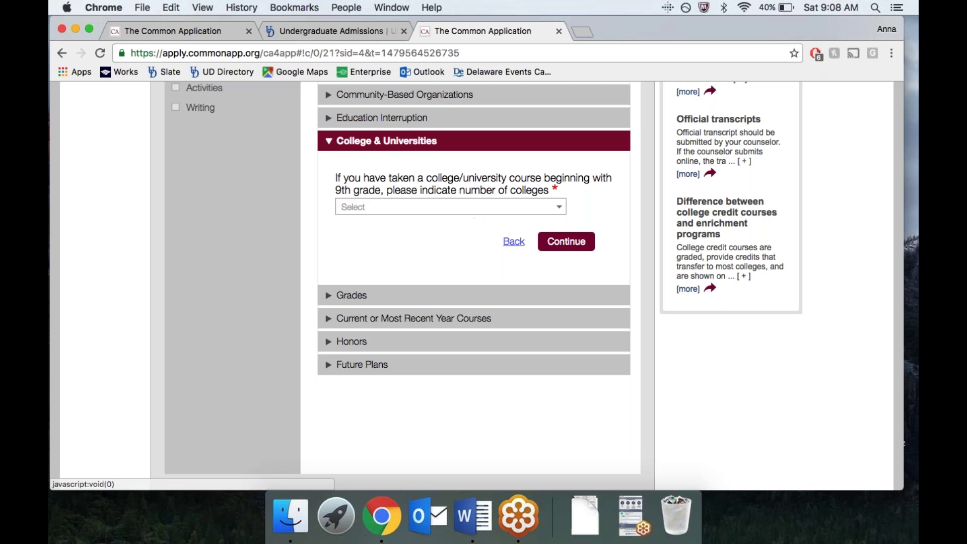
Step: Expand the Grades part of Education and scroll through its questions
click(328, 296)
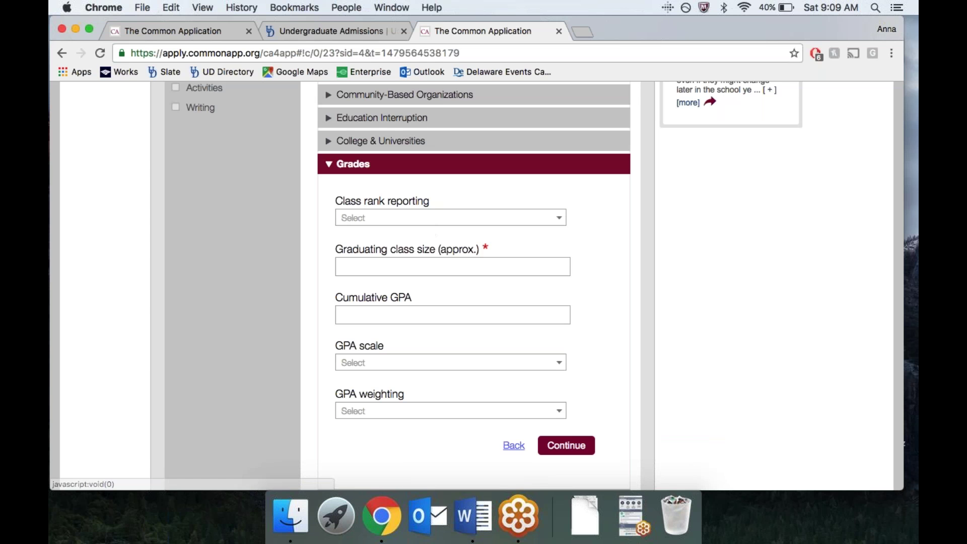
scroll(416, 233, down, 2)
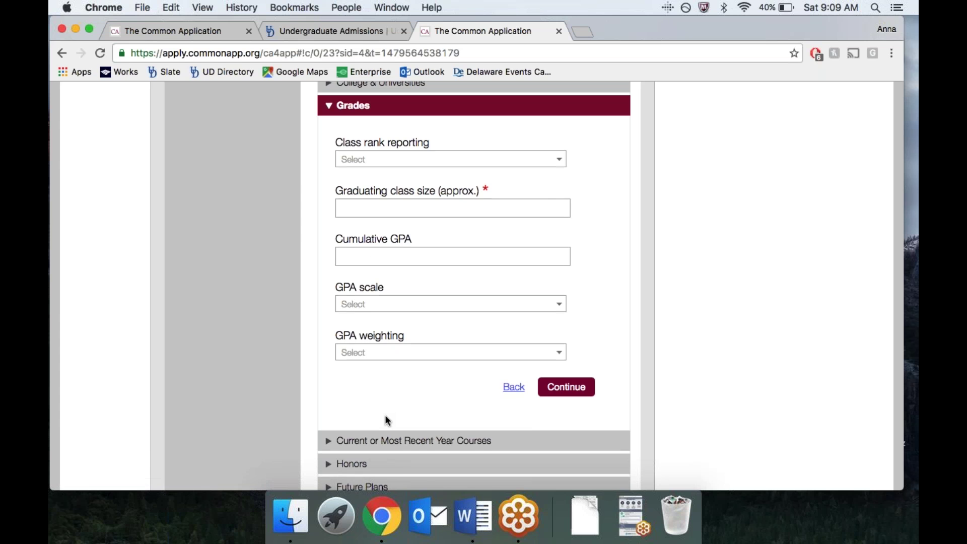
scroll(385, 415, down, 3)
scroll(385, 415, up, 10)
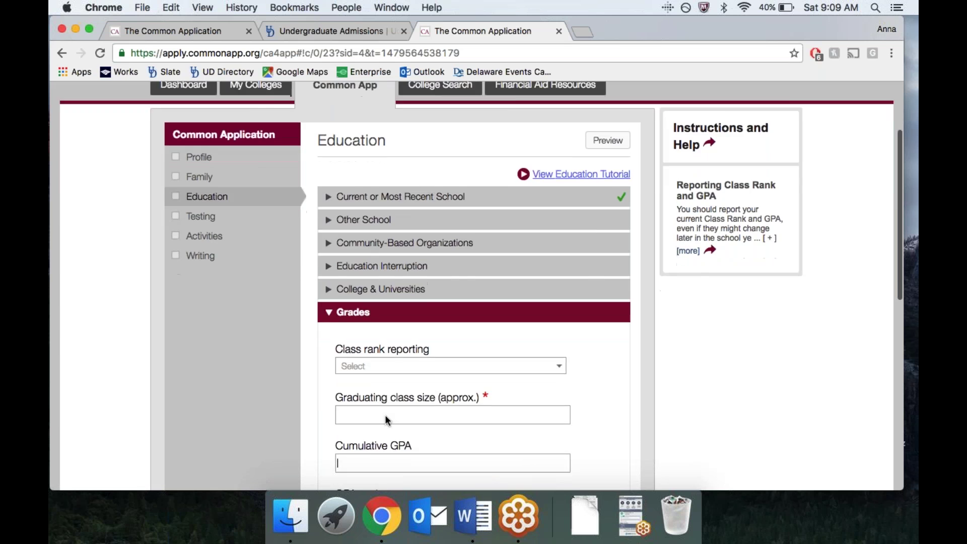
scroll(384, 415, down, 15)
scroll(398, 320, up, 5)
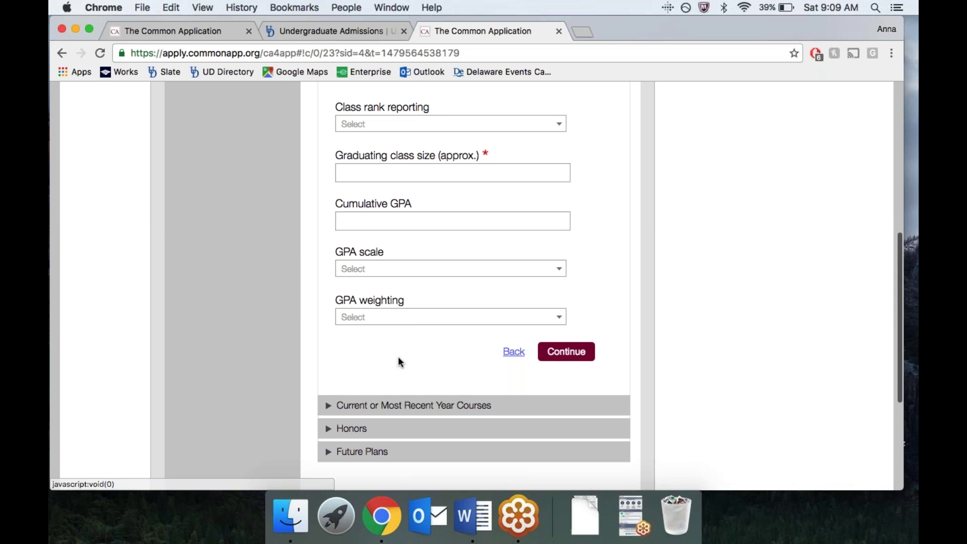
scroll(398, 359, down, 1)
Step: Look through Honors and Future Plans, leaving career interest blank, and move to Testing
click(328, 418)
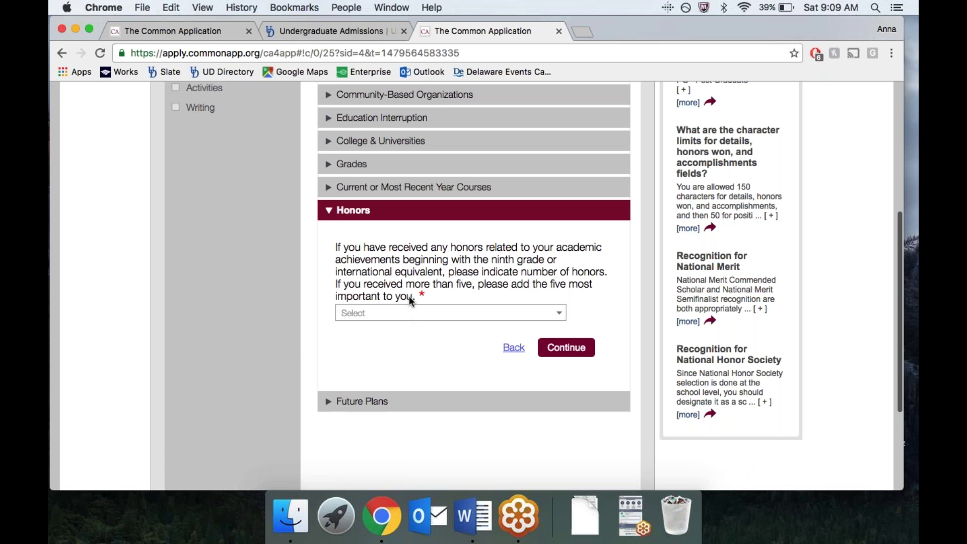
click(329, 403)
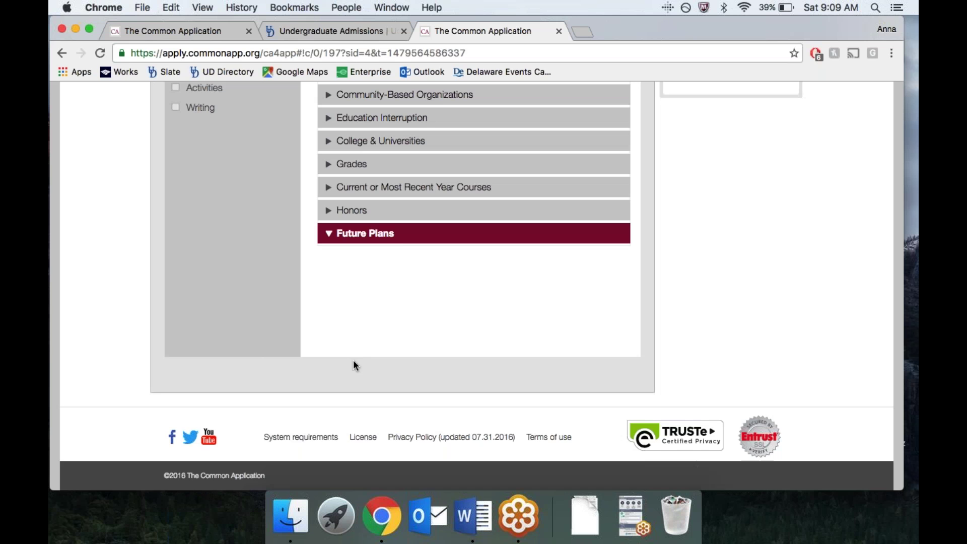
click(407, 288)
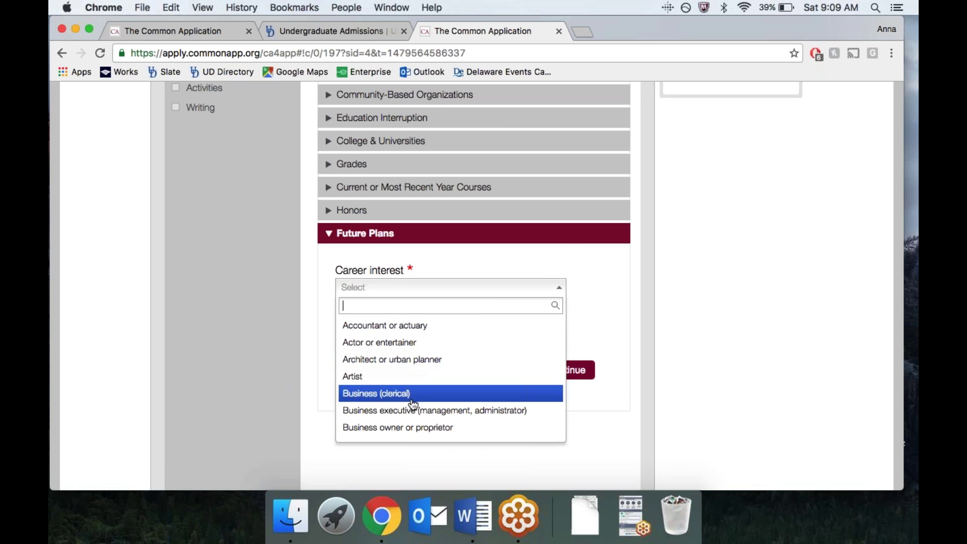
scroll(410, 413, down, 5)
scroll(412, 412, down, 5)
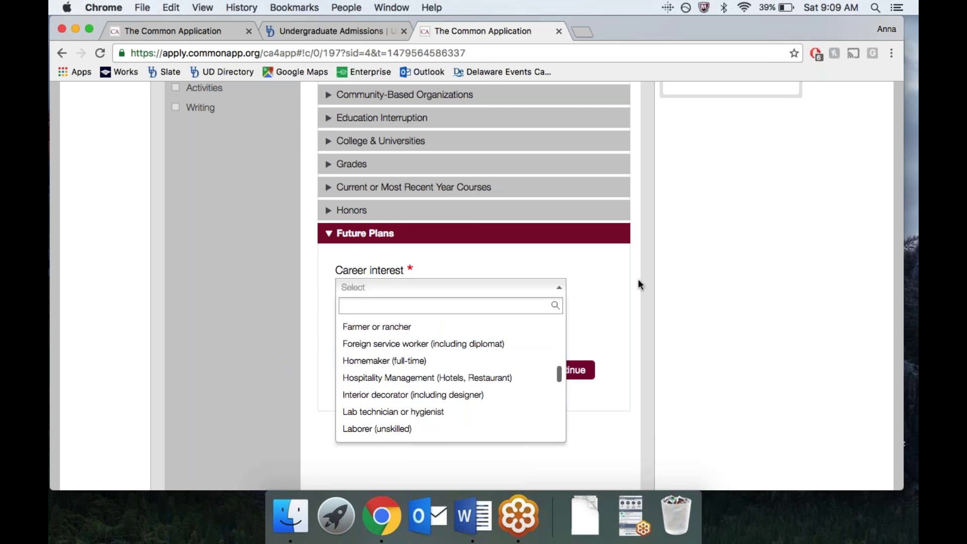
key(Tab)
scroll(199, 360, up, 4)
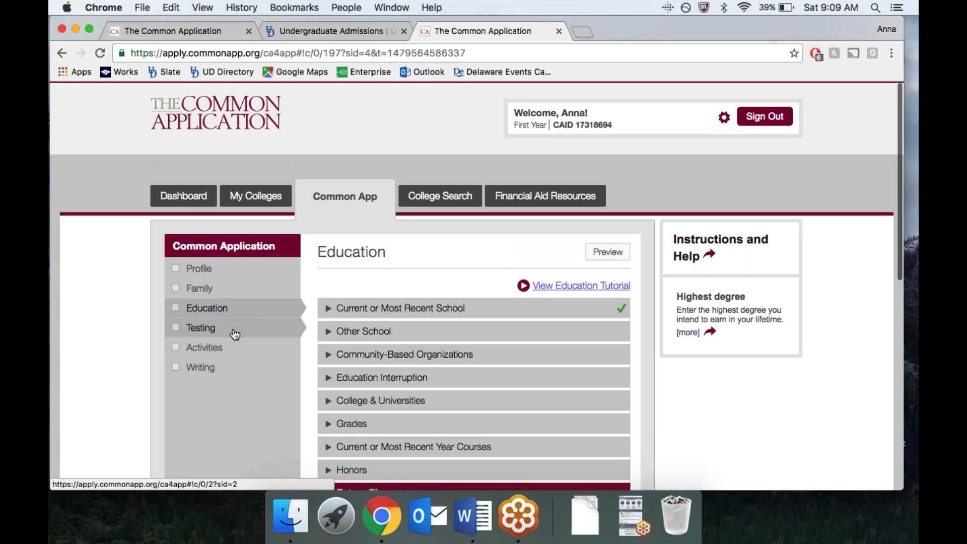
click(184, 330)
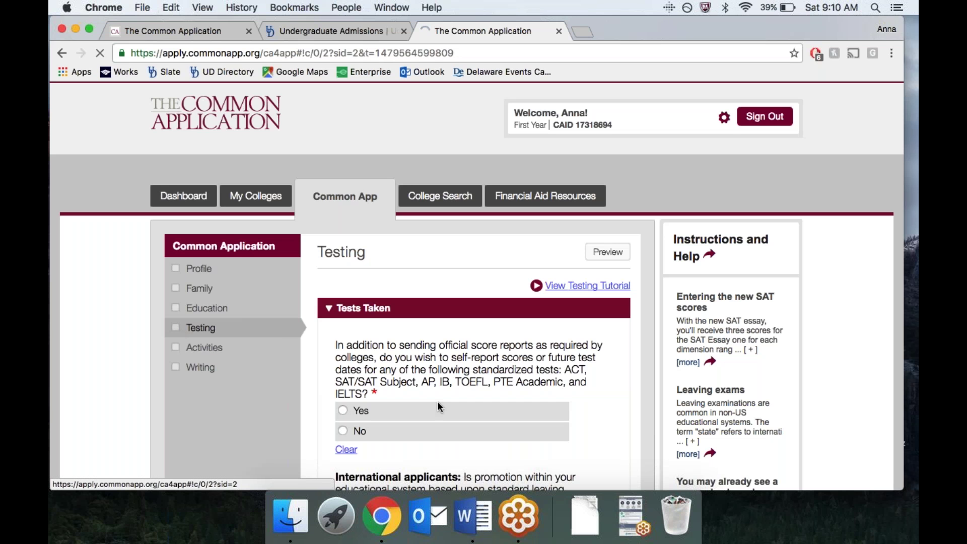
Step: Answer Yes to self-reporting scores and add TOEFL iBT as the only reported test
scroll(424, 399, down, 2)
scroll(388, 343, down, 1)
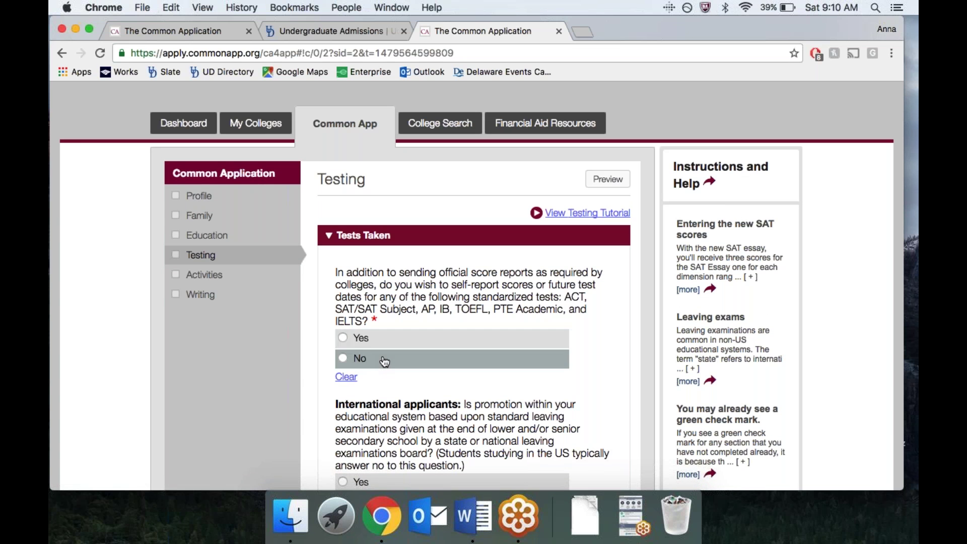
scroll(474, 302, down, 5)
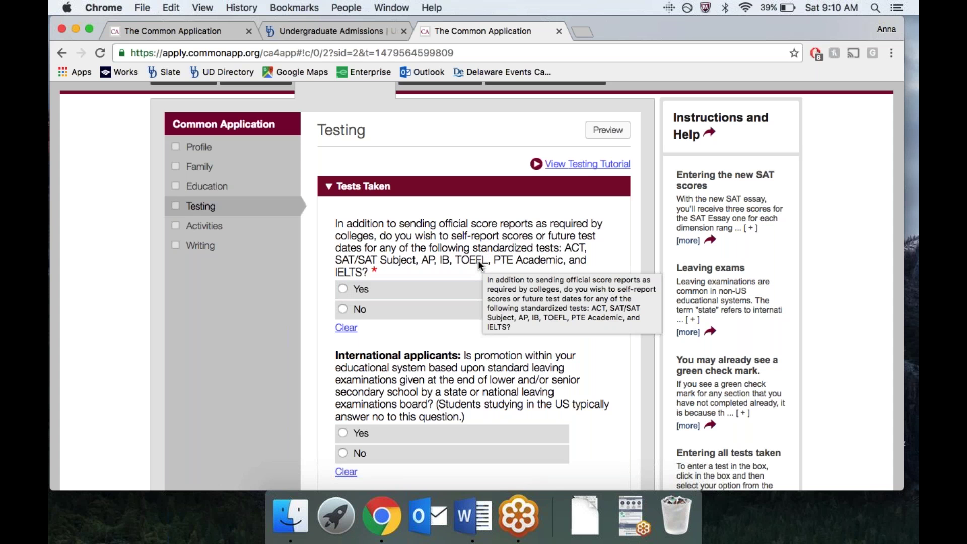
click(360, 289)
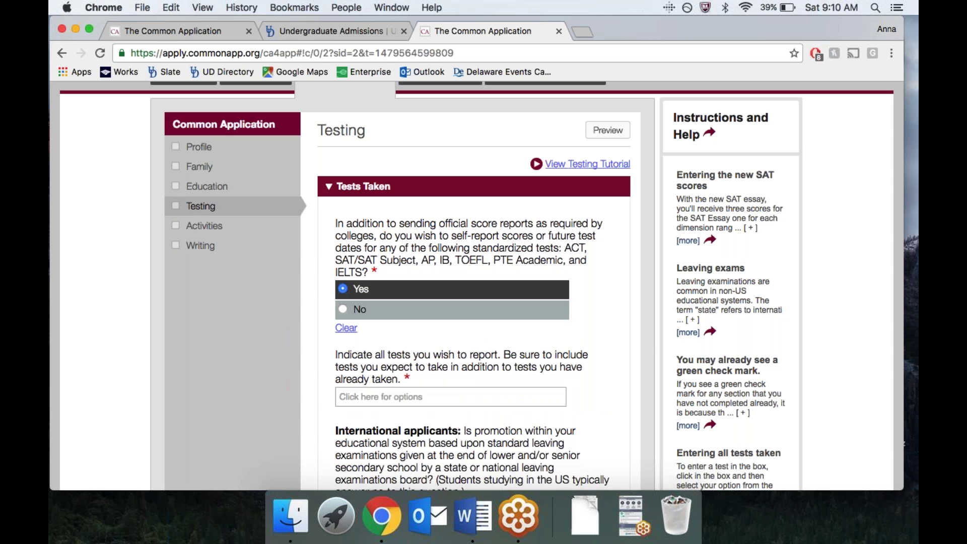
click(343, 397)
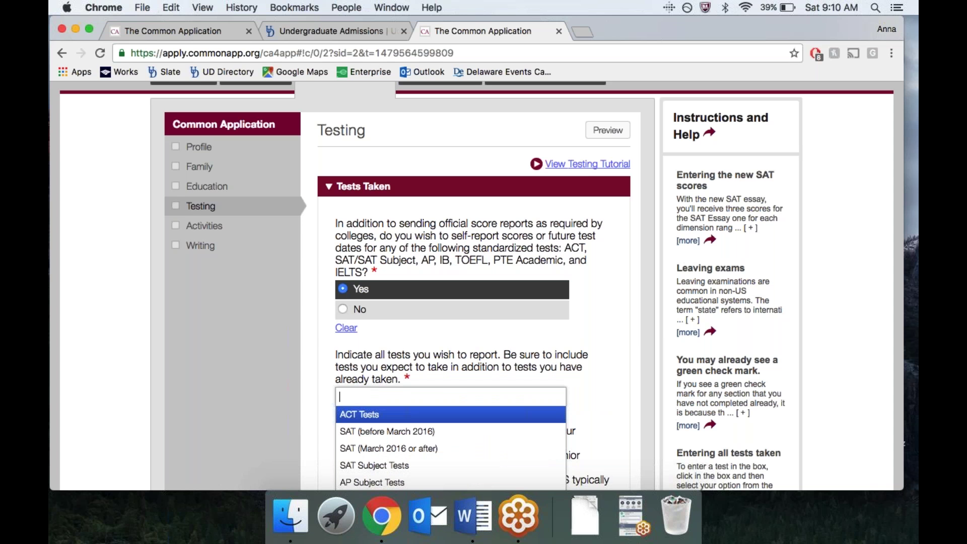
scroll(402, 475, down, 5)
click(401, 425)
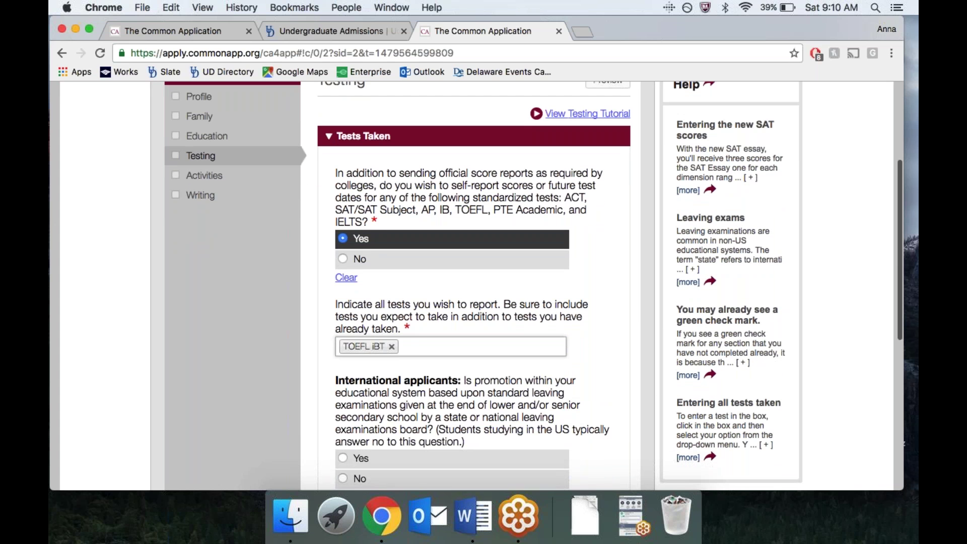
click(419, 346)
click(598, 350)
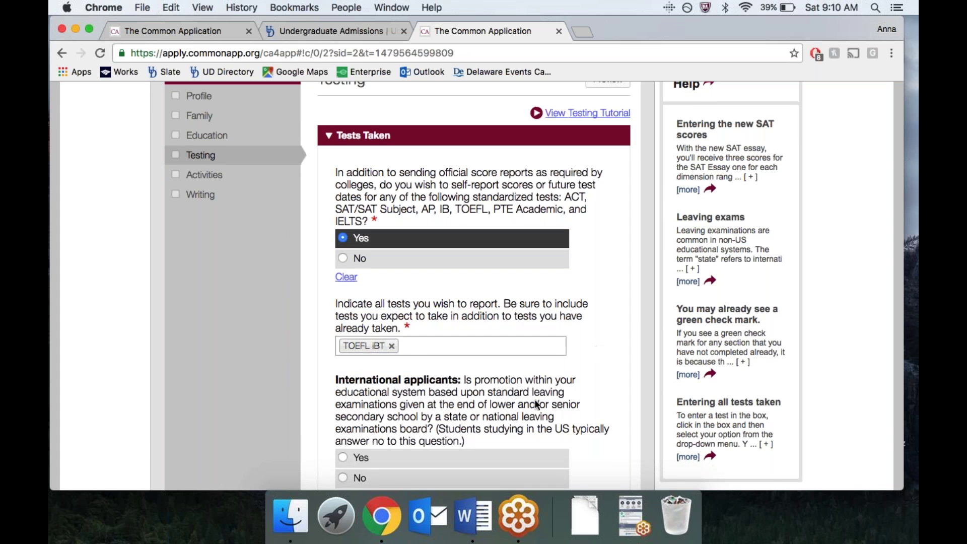
scroll(535, 401, down, 3)
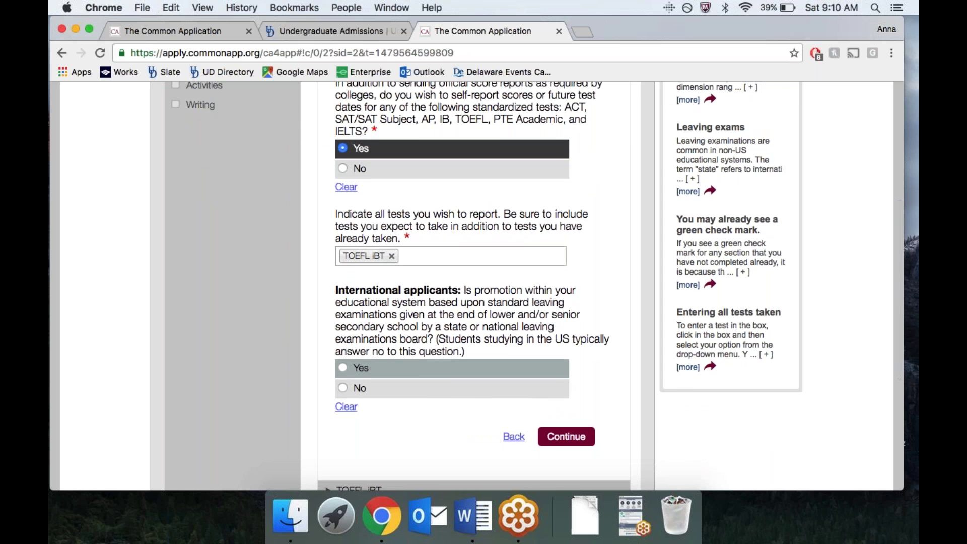
scroll(419, 372, up, 2)
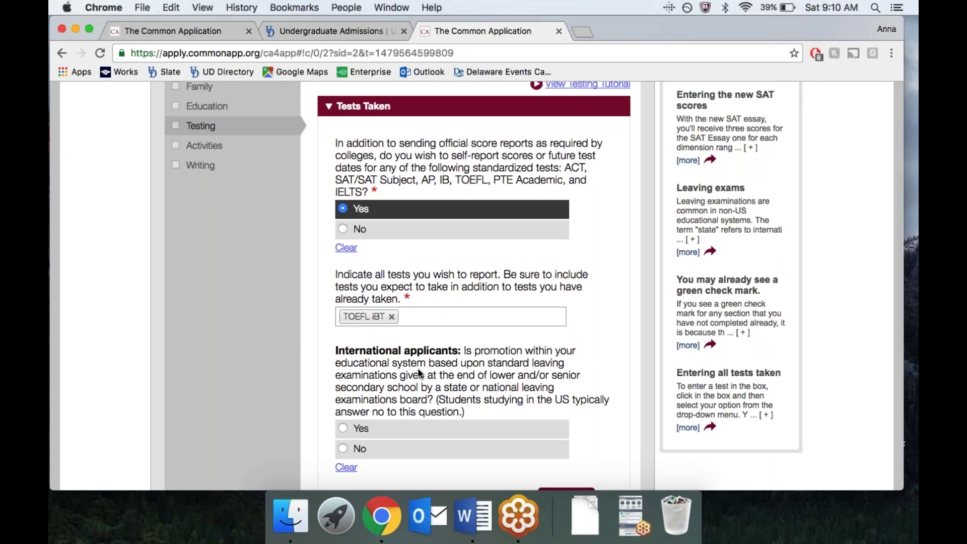
click(209, 146)
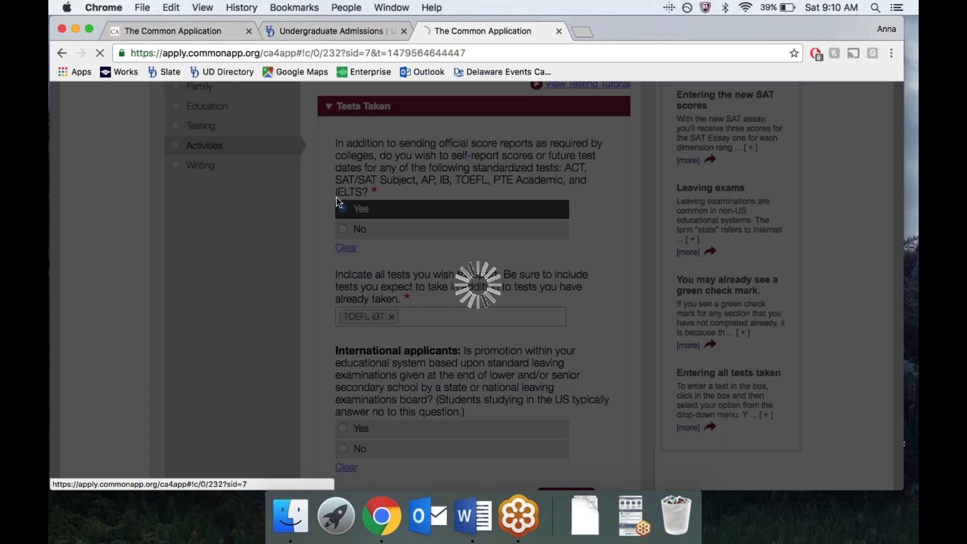
Step: Scroll to the top of the loaded Activities section and its activities-to-report question
scroll(430, 286, up, 1)
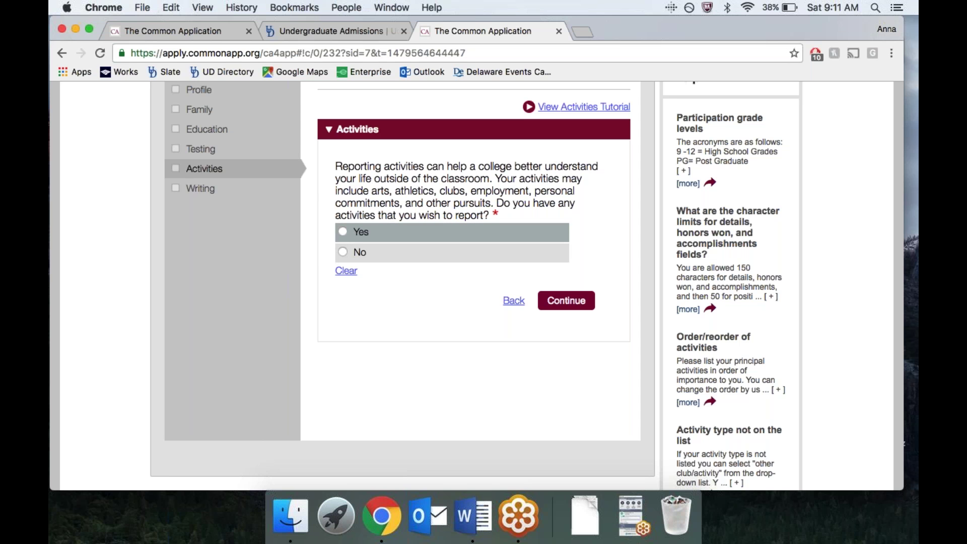
Step: Open the Writing section to see the Personal Essay required by Harvard College and University of Delaware
click(201, 191)
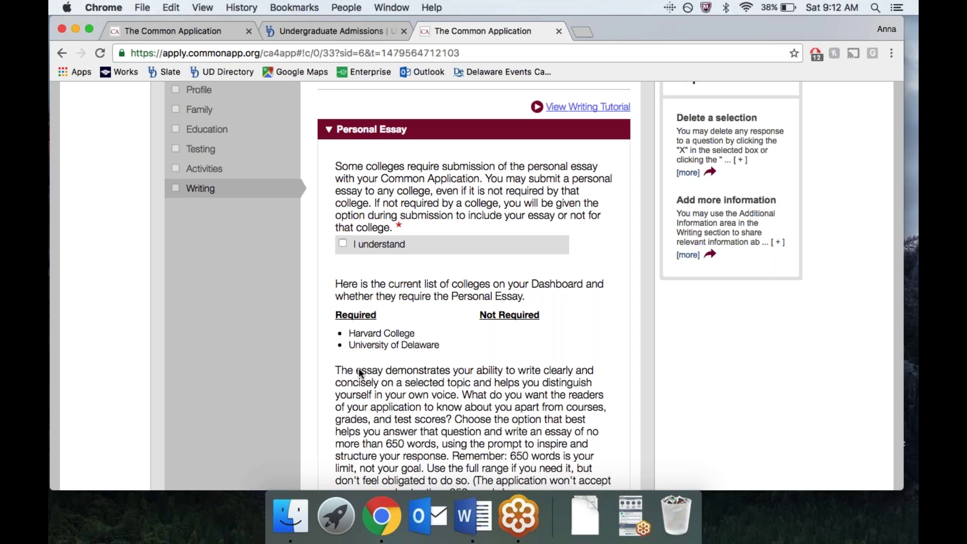
scroll(370, 349, down, 10)
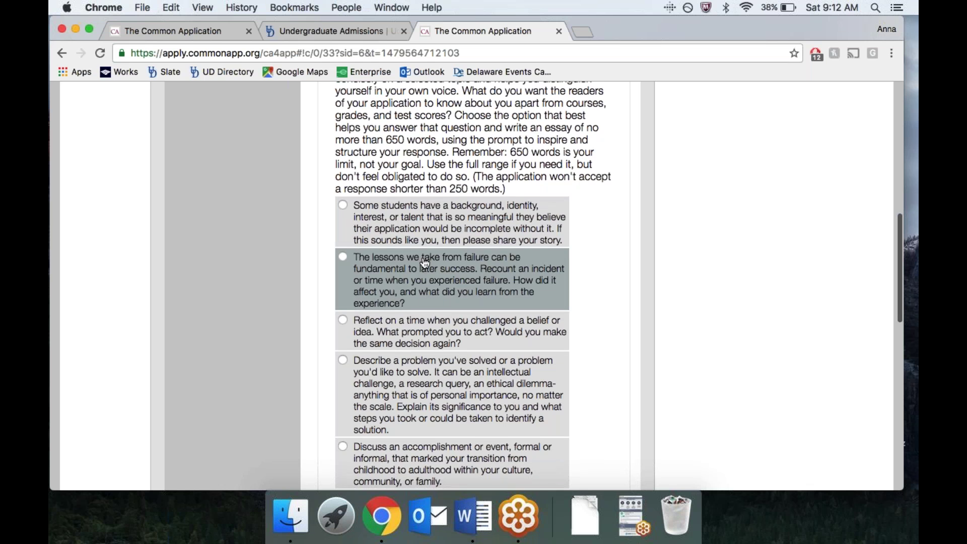
scroll(402, 275, up, 4)
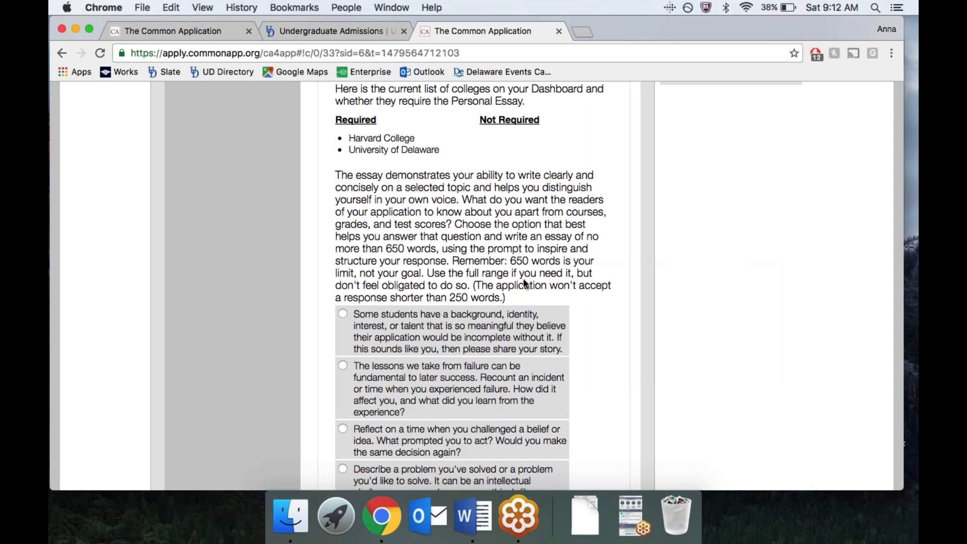
scroll(250, 375, down, 3)
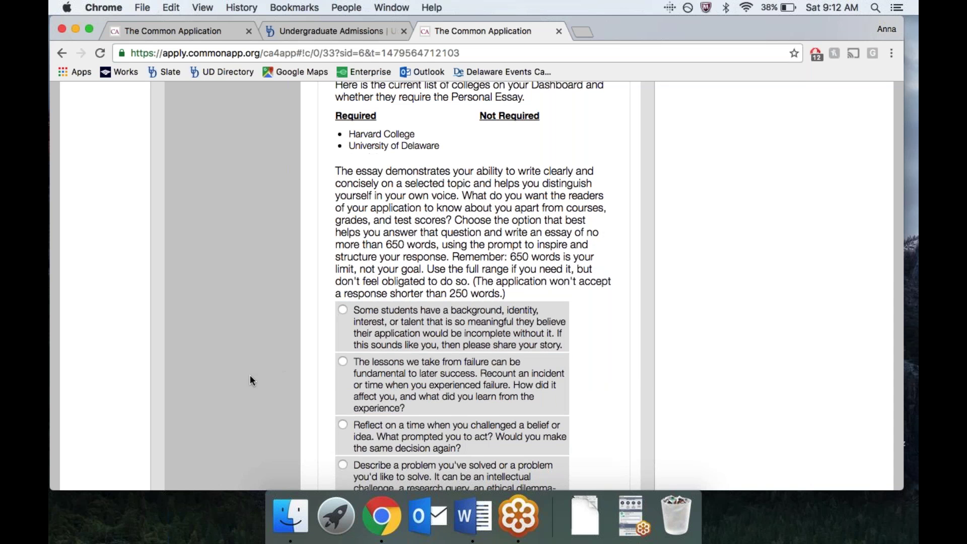
scroll(250, 380, down, 4)
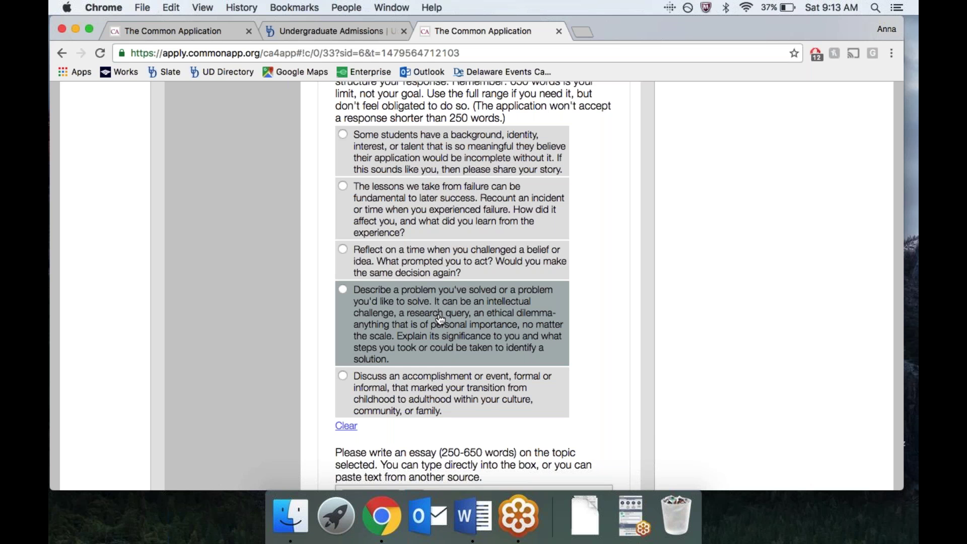
scroll(468, 352, down, 1)
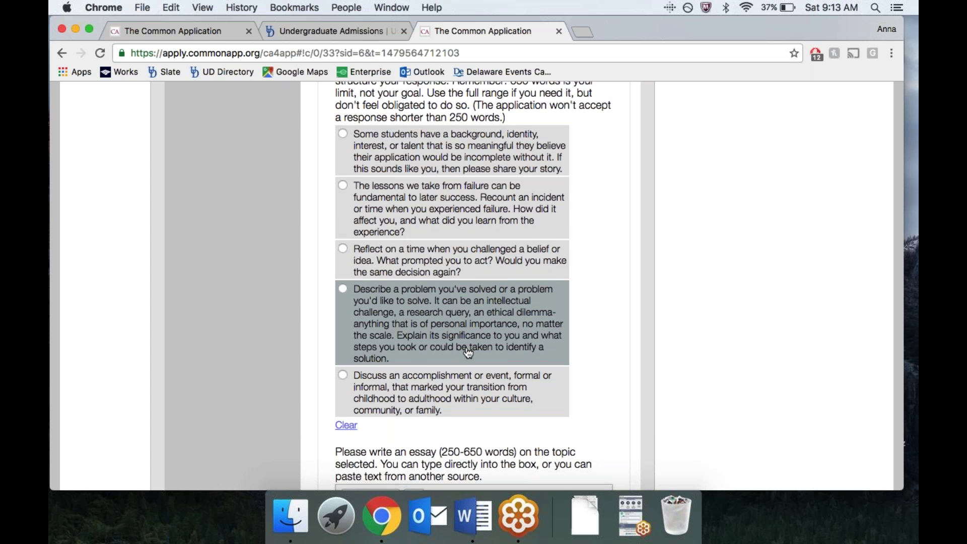
scroll(468, 353, down, 2)
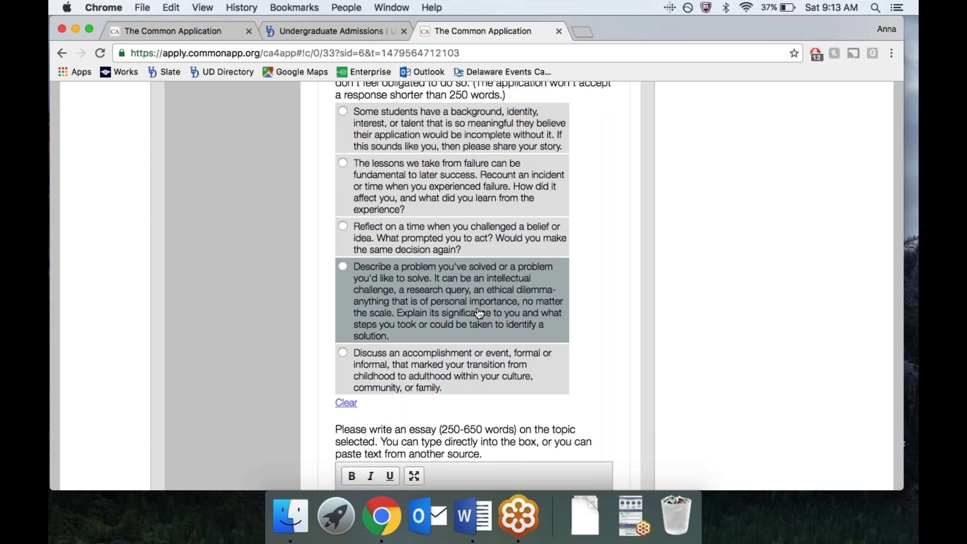
scroll(479, 314, up, 2)
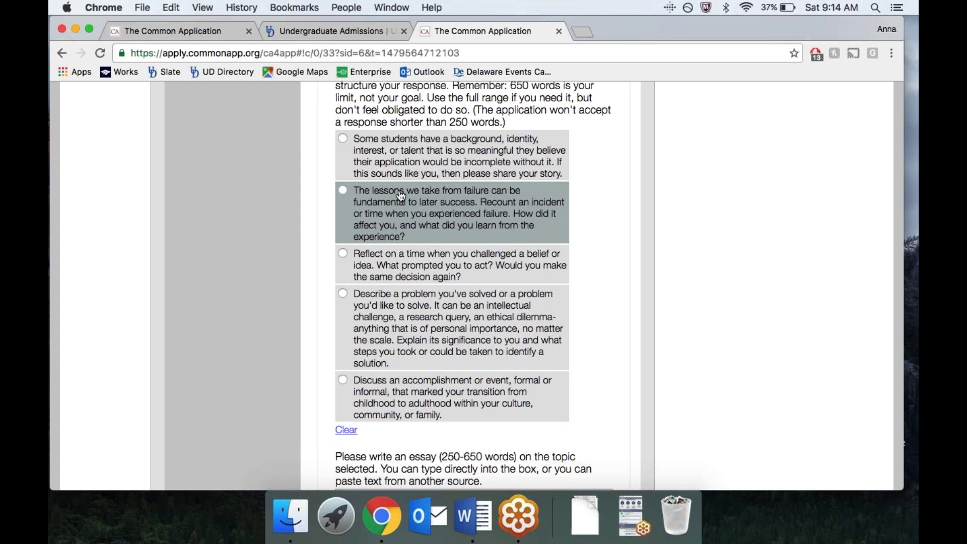
scroll(283, 370, down, 5)
scroll(283, 371, down, 4)
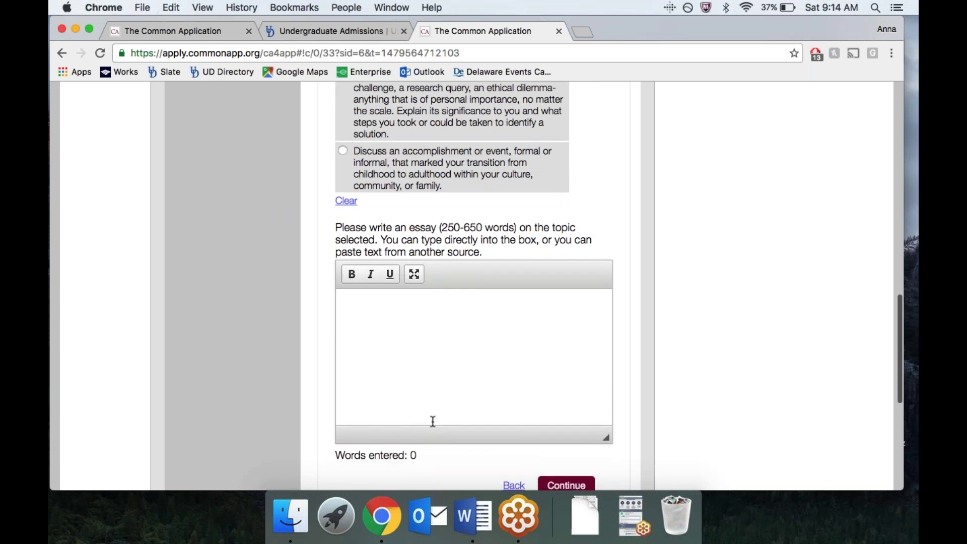
scroll(433, 421, down, 4)
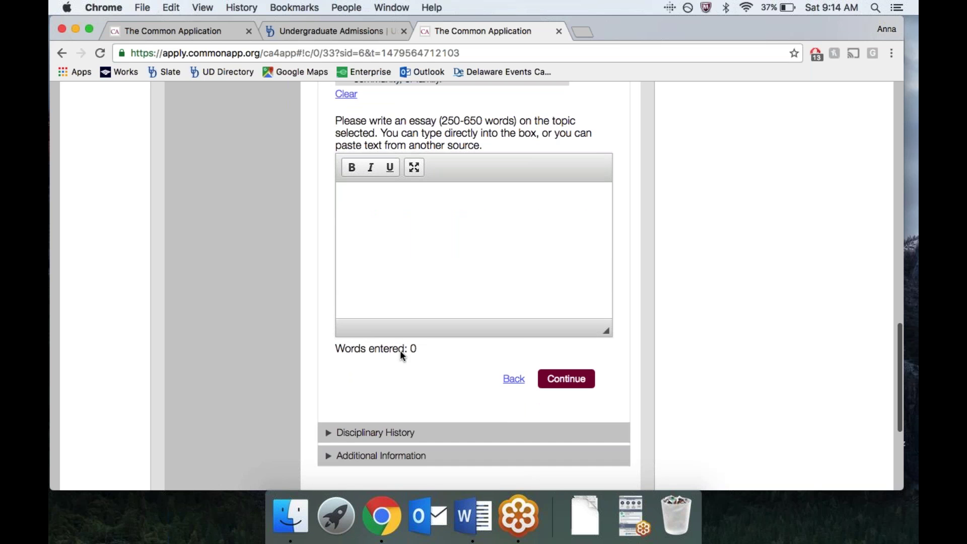
scroll(400, 349, up, 20)
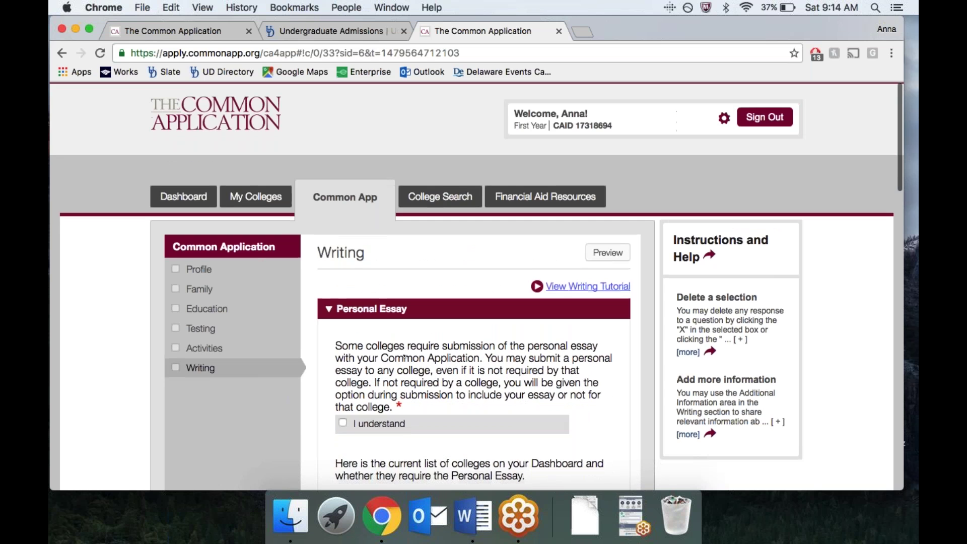
click(241, 203)
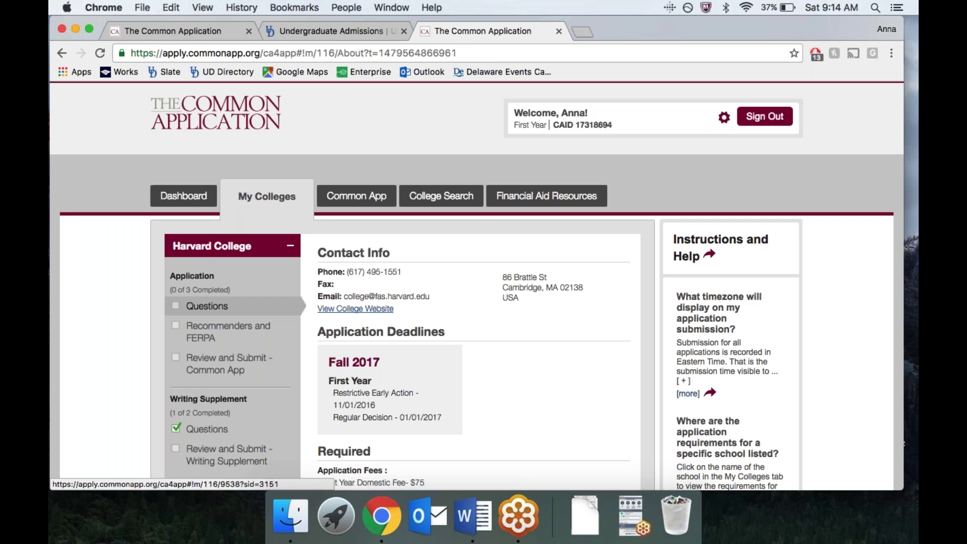
Step: Scroll to Harvard College and open its Recommenders and FERPA page
scroll(229, 373, down, 1)
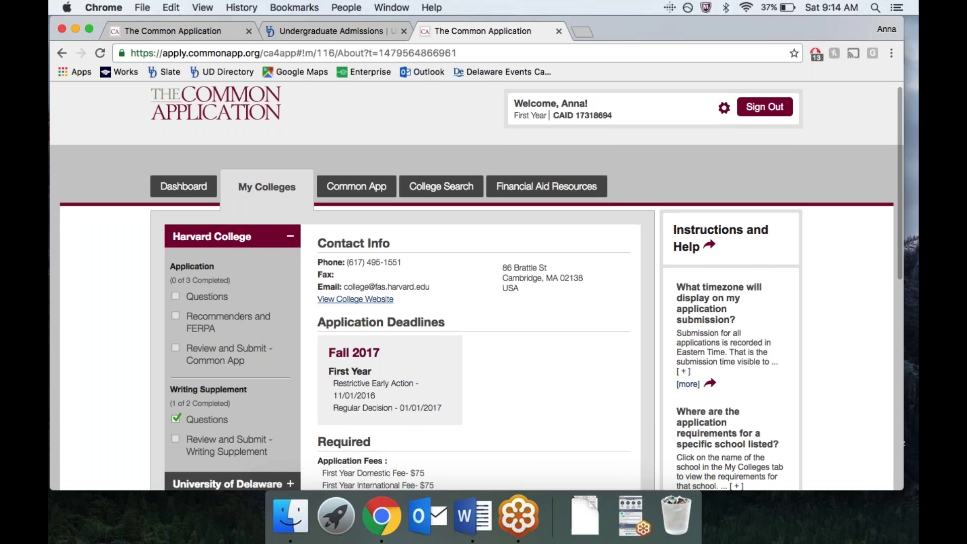
click(246, 327)
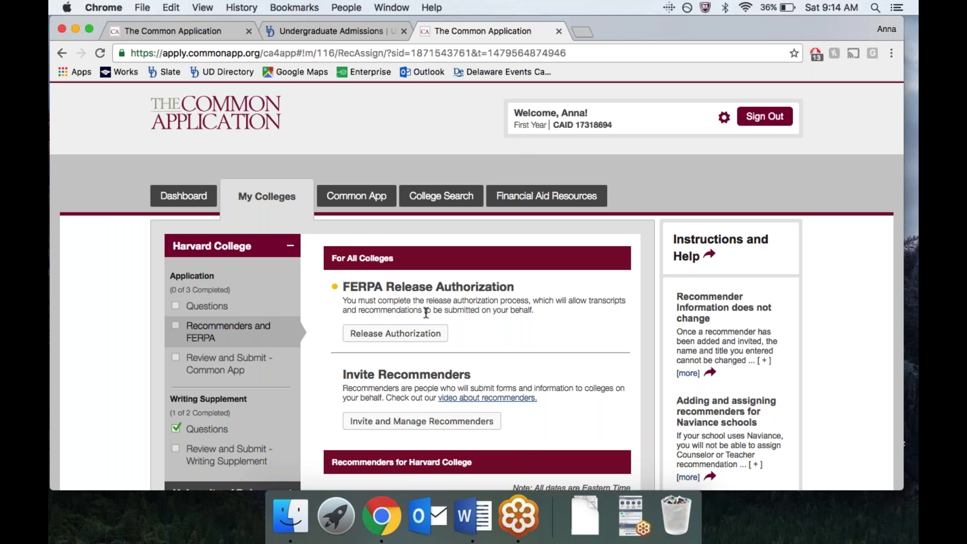
click(395, 333)
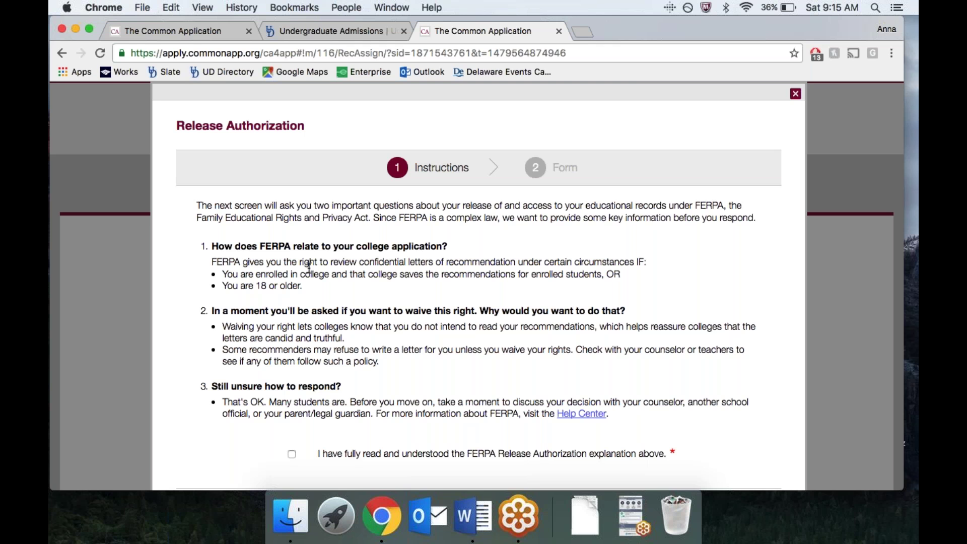
Step: Scroll through the FERPA Release Authorization instructions explaining the recommendation waiver
scroll(309, 267, down, 1)
scroll(307, 268, down, 2)
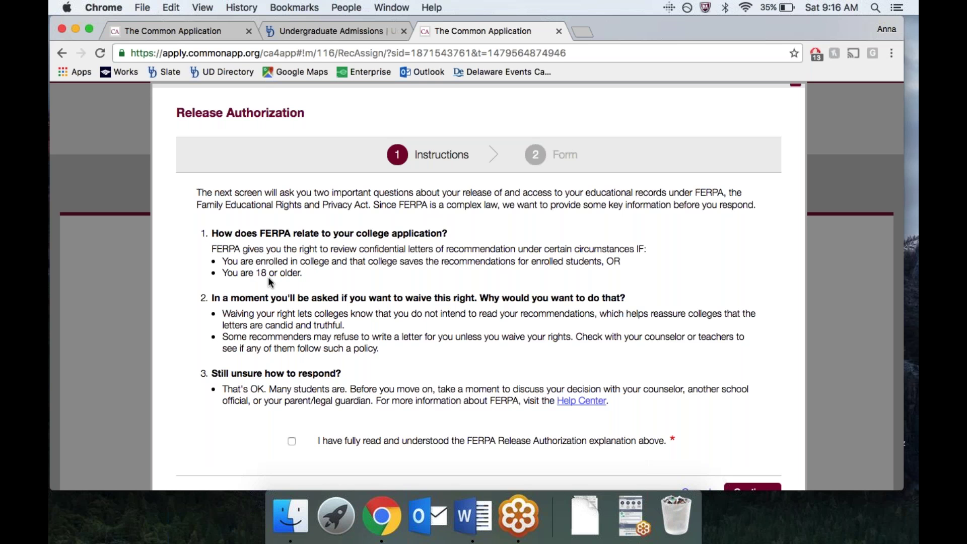
Step: Tick the 'I have fully read and understood' acknowledgment to reach the release Form step
click(292, 442)
scroll(383, 433, down, 1)
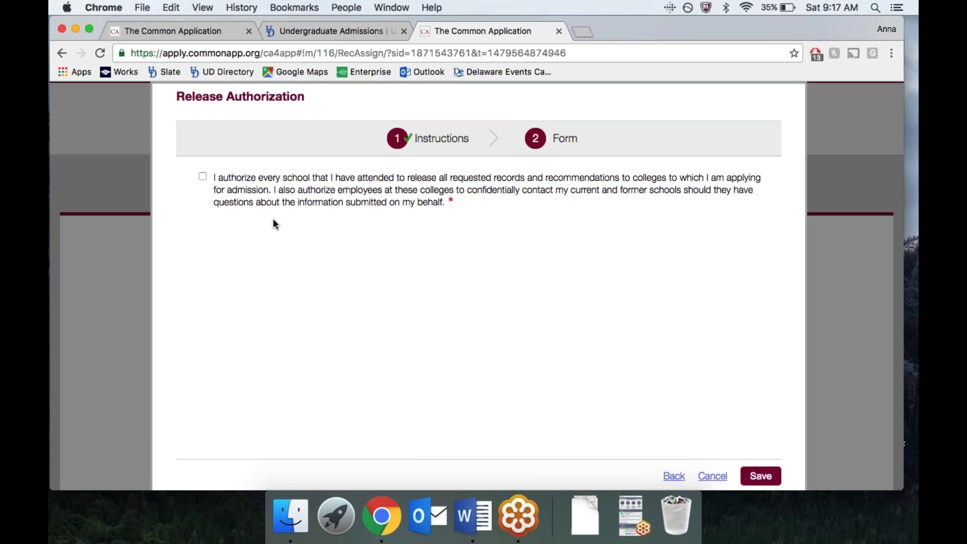
Step: Authorize release of school records and select 'I waive my right to review' recommendations
click(202, 175)
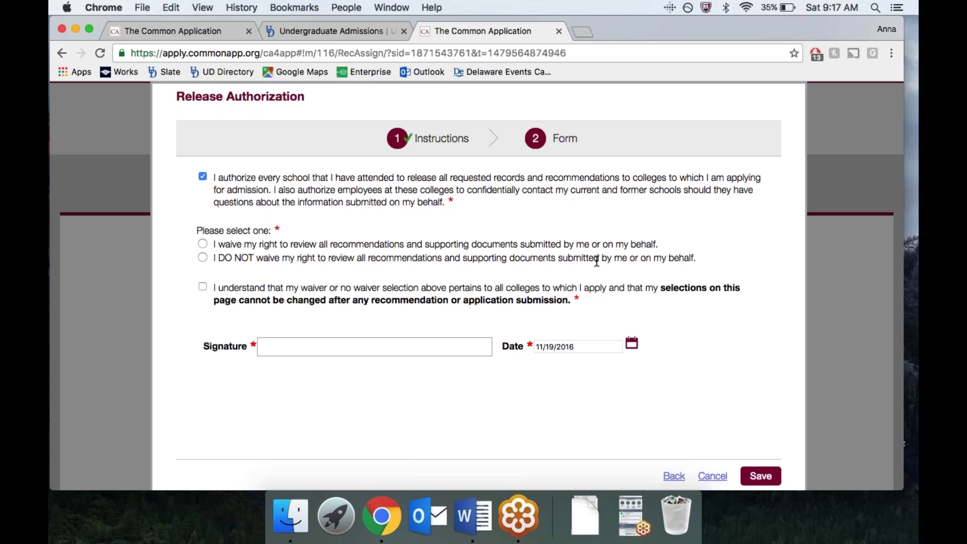
click(203, 244)
click(202, 258)
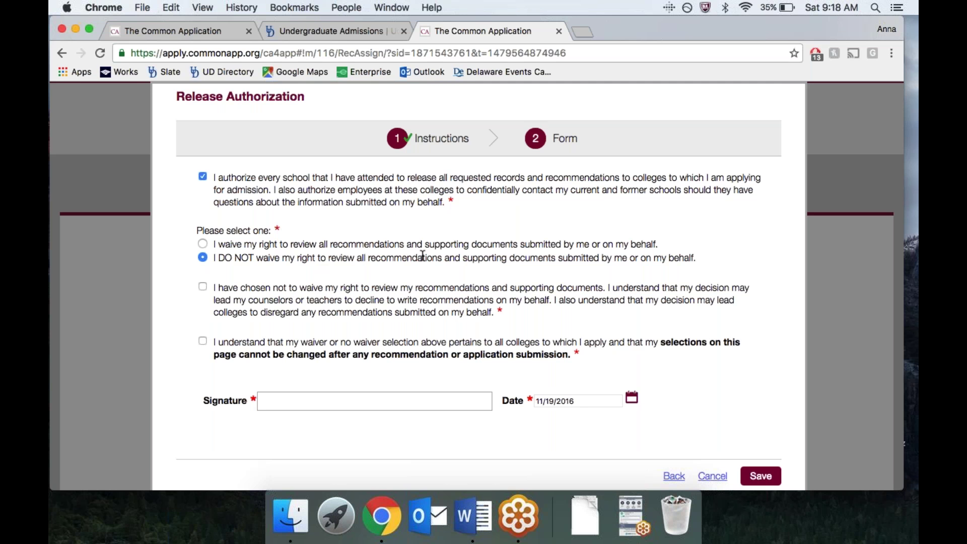
click(203, 245)
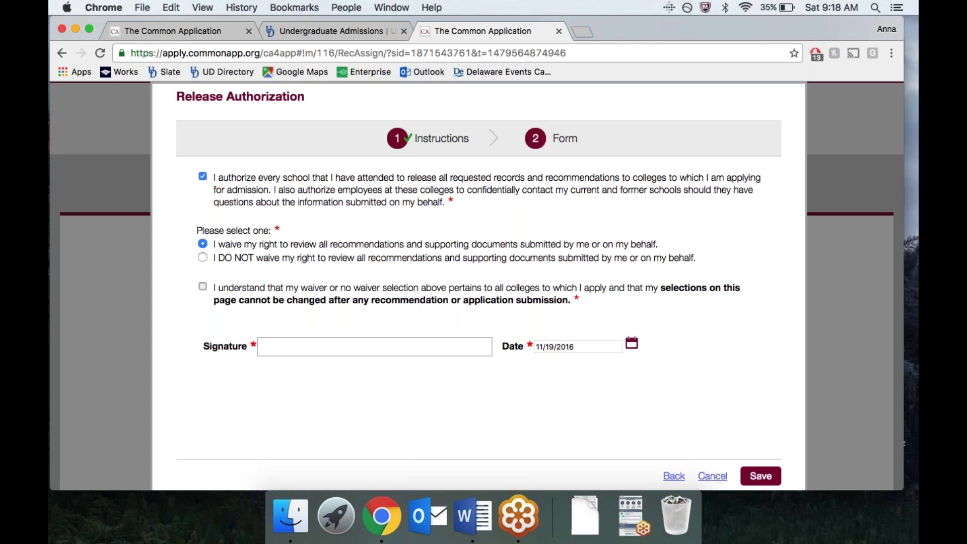
Step: Confirm the waiver applies to all colleges, sign with the applicant's name, and save the release
click(202, 287)
click(289, 345)
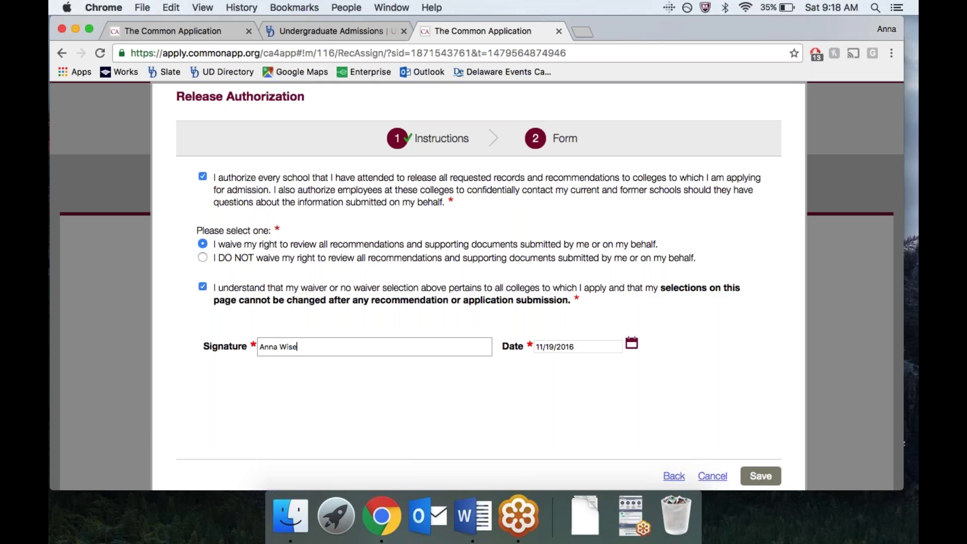
click(761, 477)
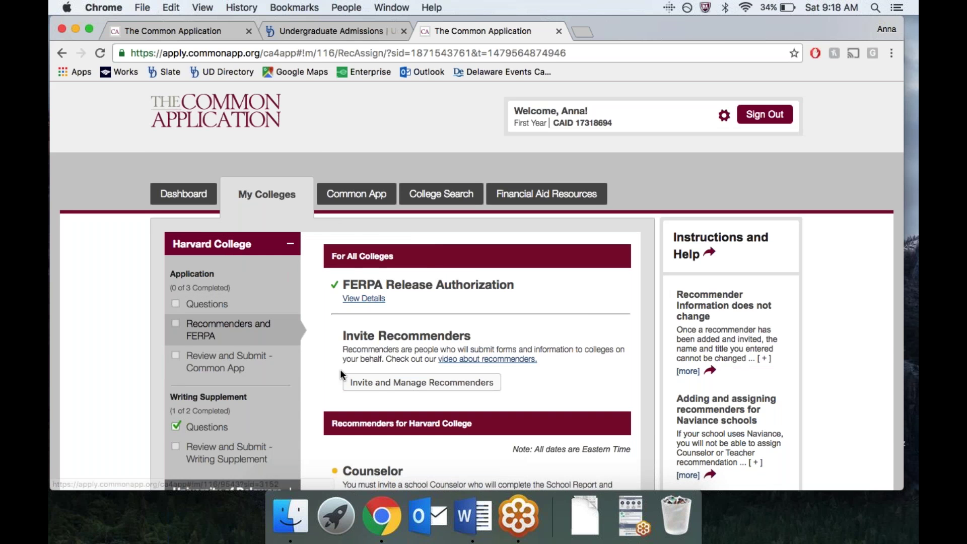
scroll(340, 370, down, 3)
scroll(417, 276, down, 1)
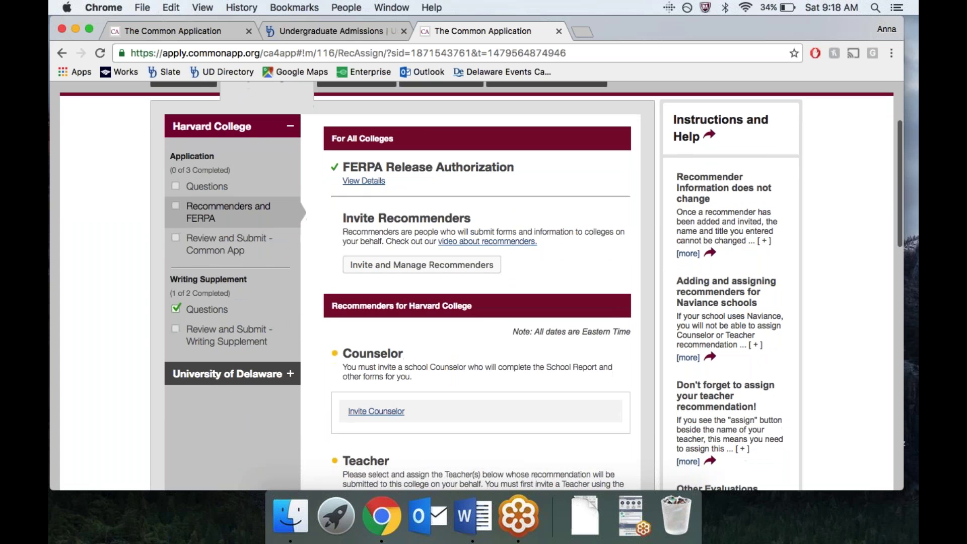
scroll(417, 271, down, 1)
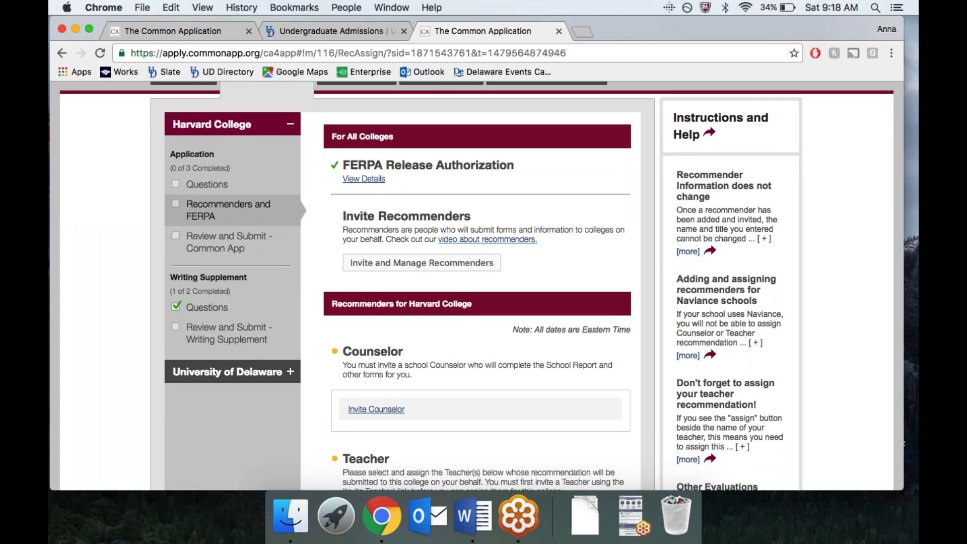
scroll(480, 285, down, 7)
scroll(481, 286, up, 4)
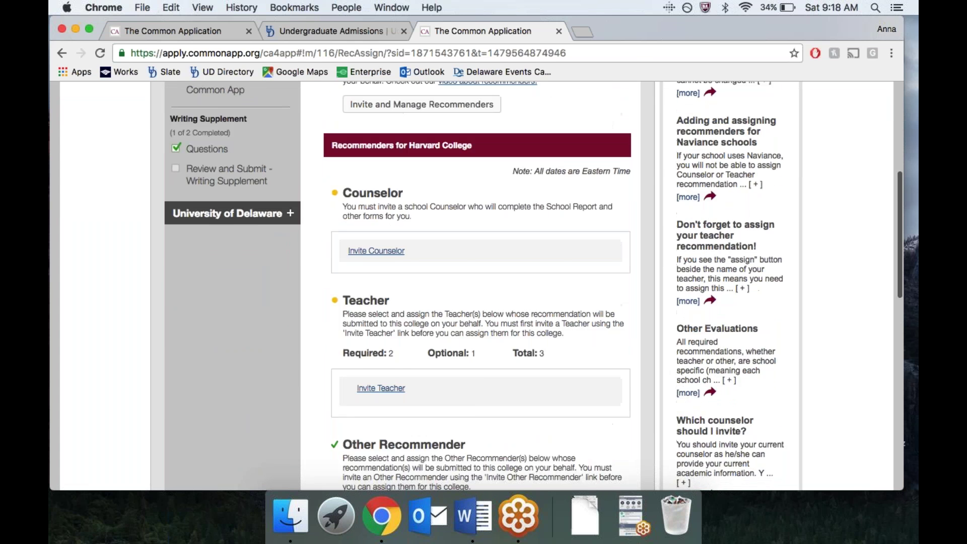
scroll(481, 285, up, 4)
scroll(417, 398, down, 1)
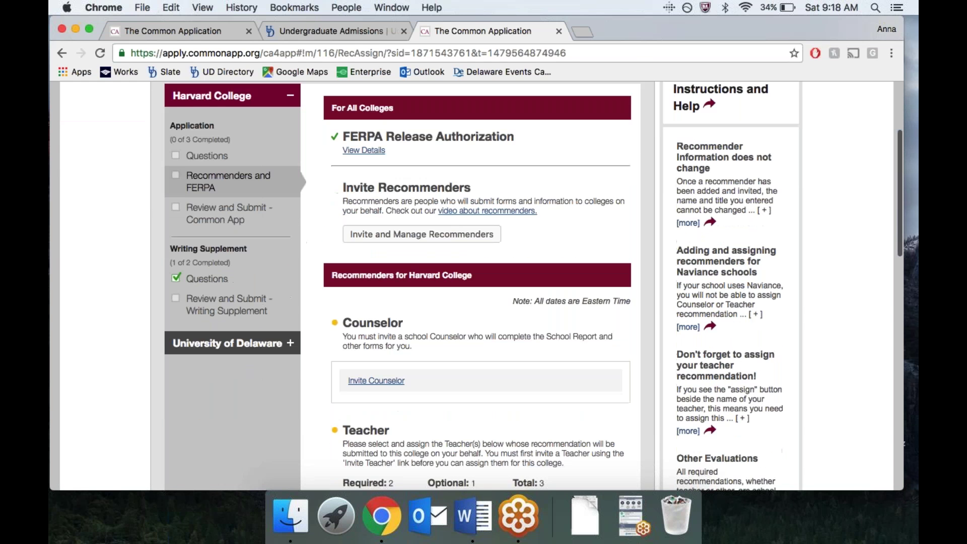
click(377, 382)
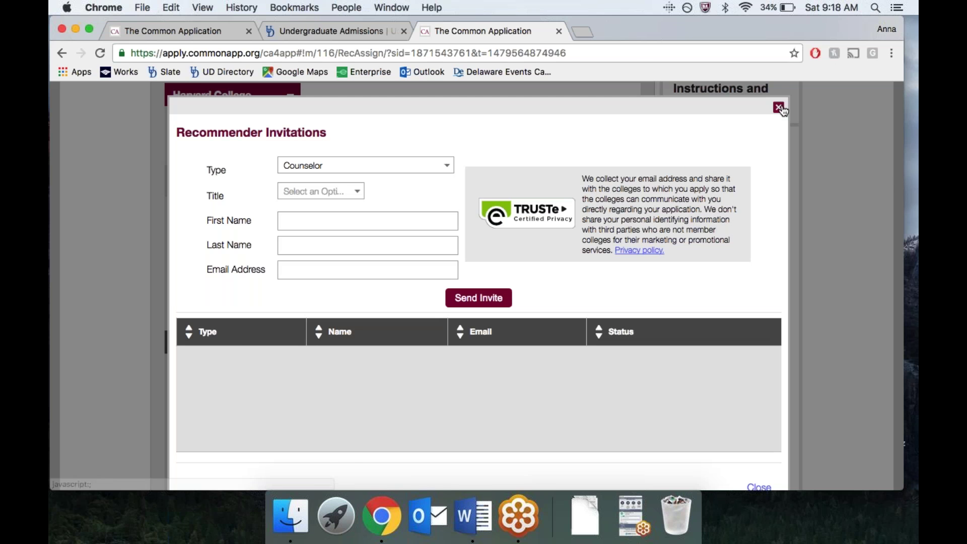
click(778, 107)
scroll(778, 107, up, 2)
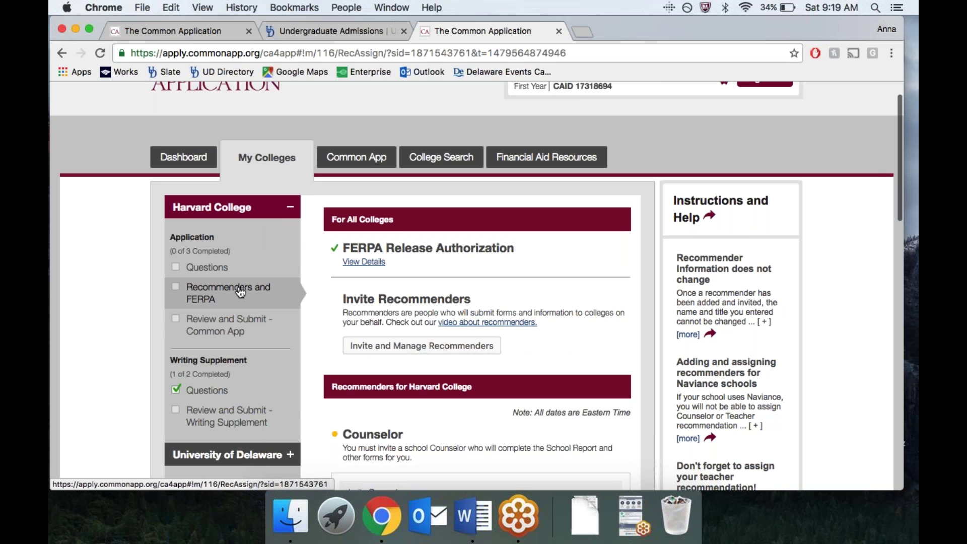
scroll(375, 415, down, 3)
scroll(374, 415, down, 1)
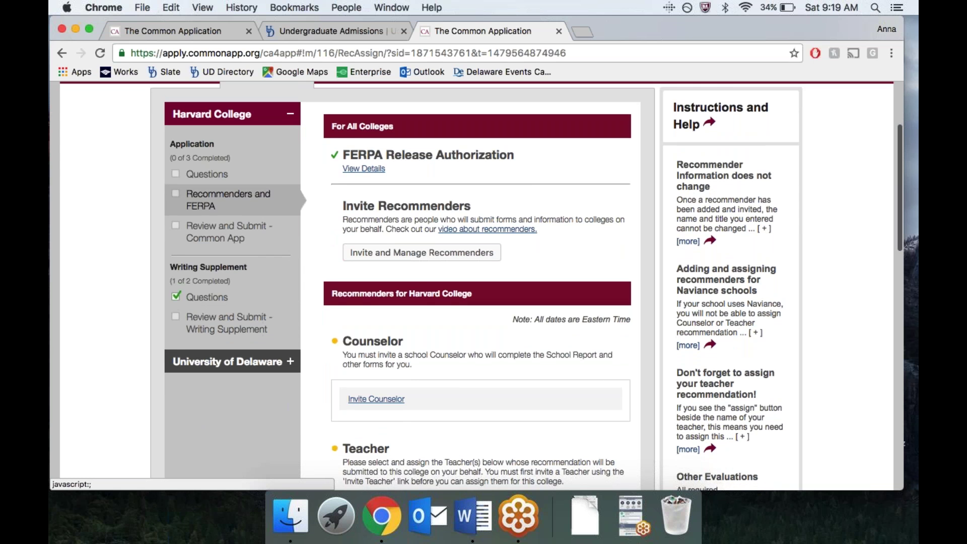
scroll(481, 285, down, 10)
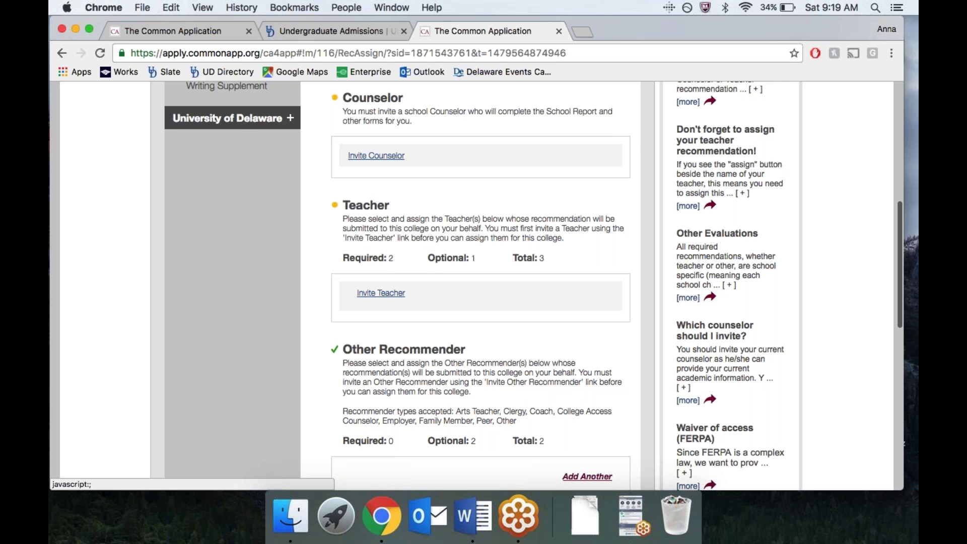
scroll(395, 368, up, 3)
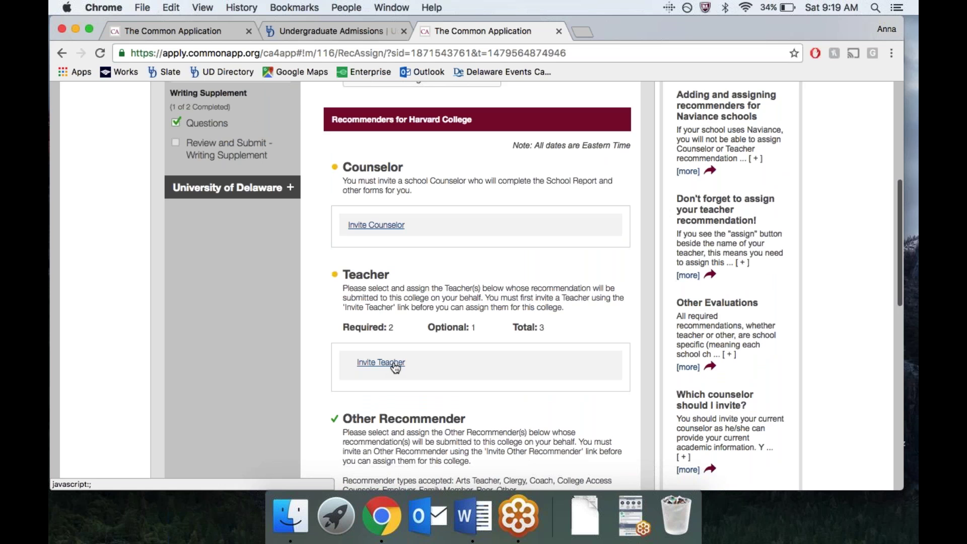
Step: Add a Math teacher recommender with the teacher's first name, last name and e-mail address
click(395, 364)
click(354, 197)
click(360, 240)
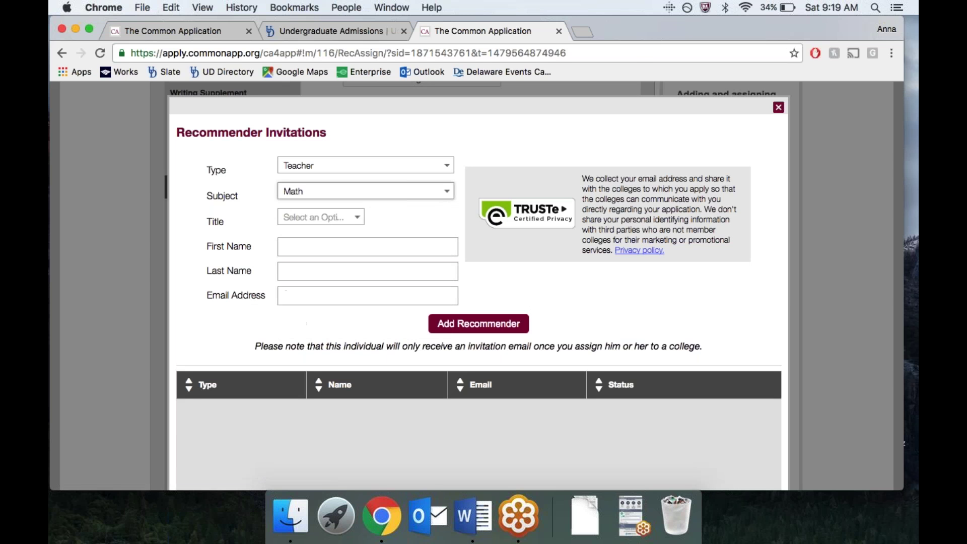
click(342, 246)
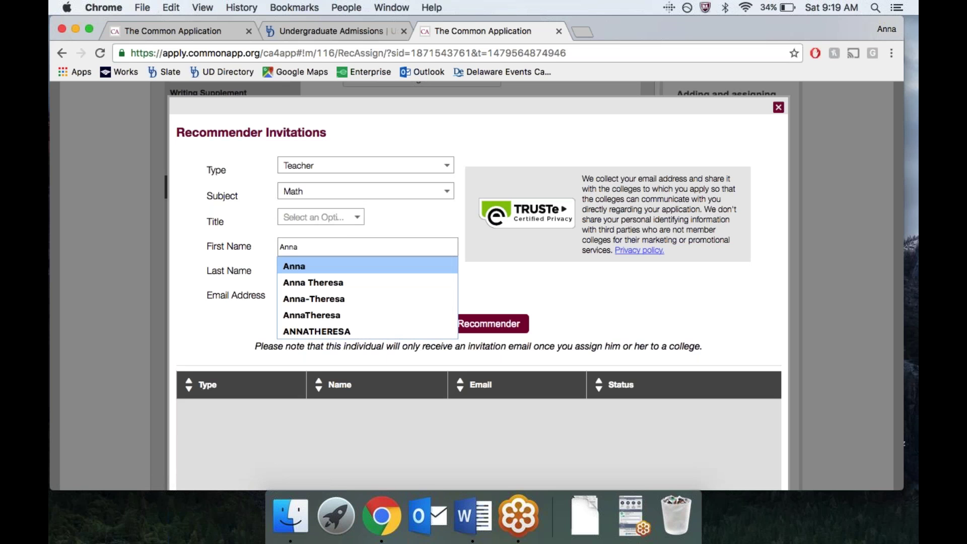
click(340, 266)
text(wis)
click(327, 288)
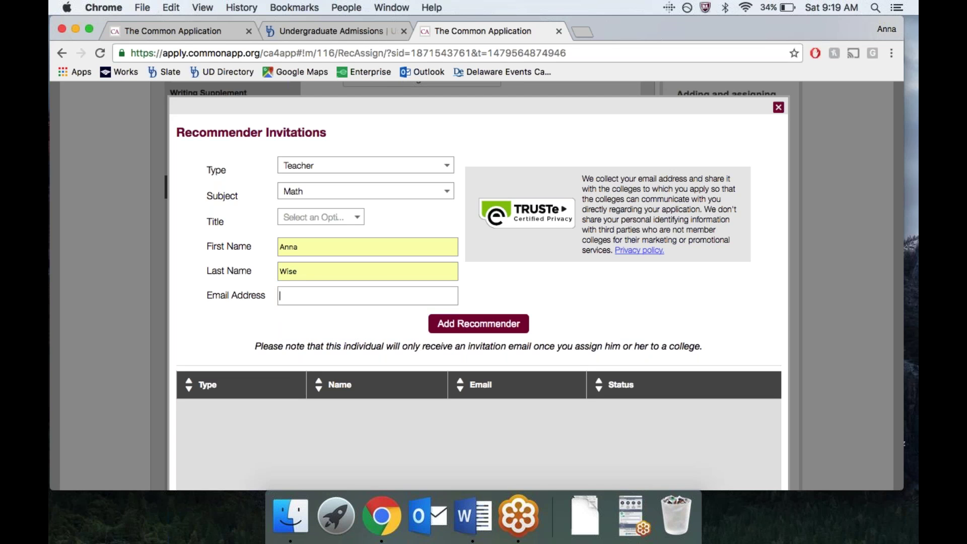
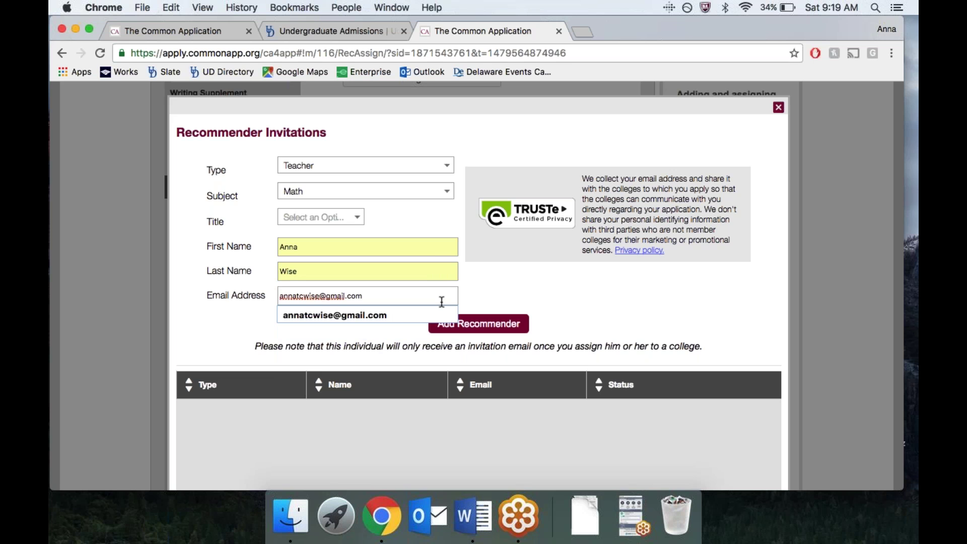
click(499, 324)
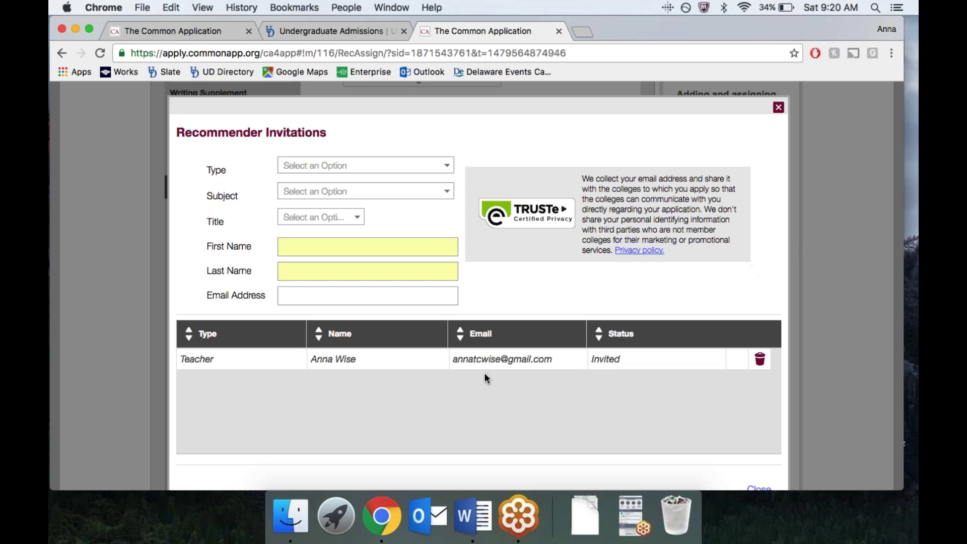
Step: Close the Recommender Invitations dialog and scroll through Harvard's recommenders page
click(778, 108)
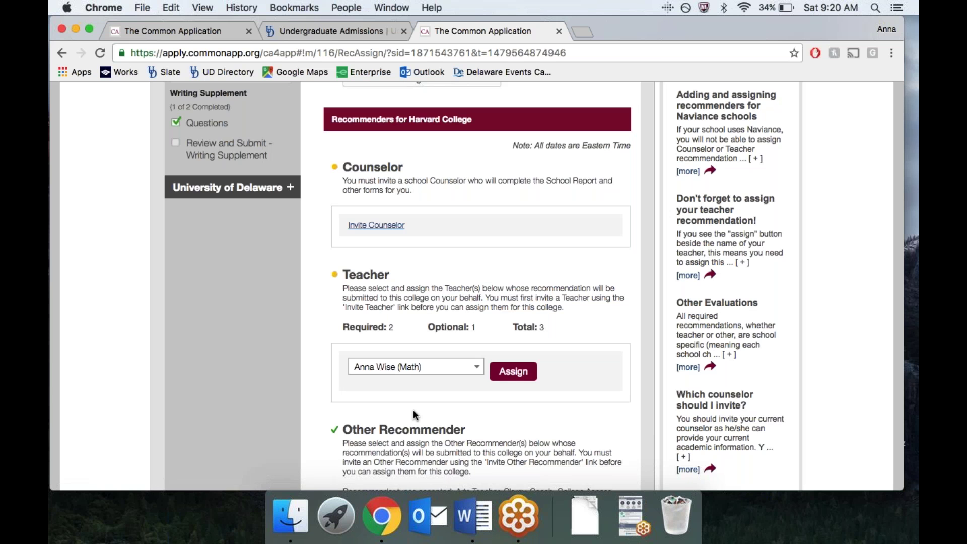
scroll(413, 398, down, 3)
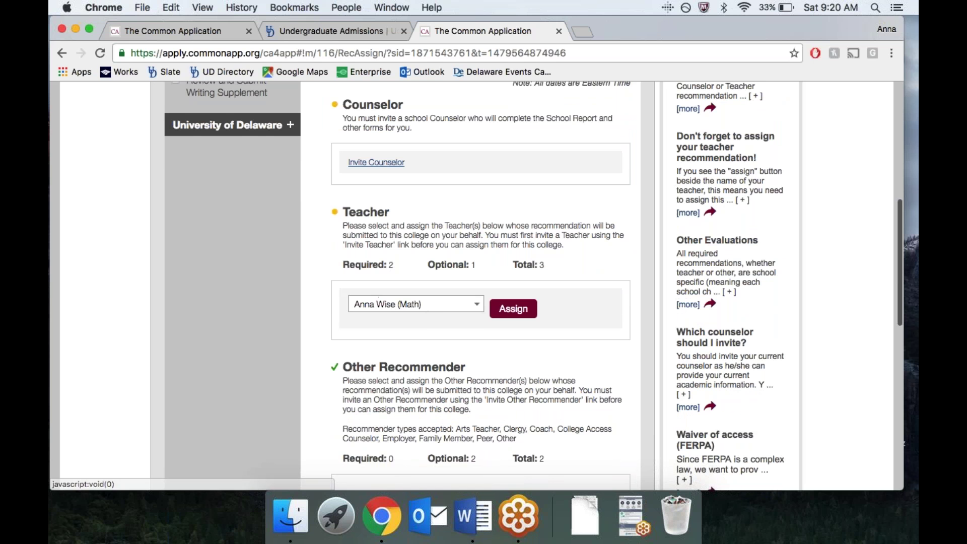
scroll(403, 337, down, 1)
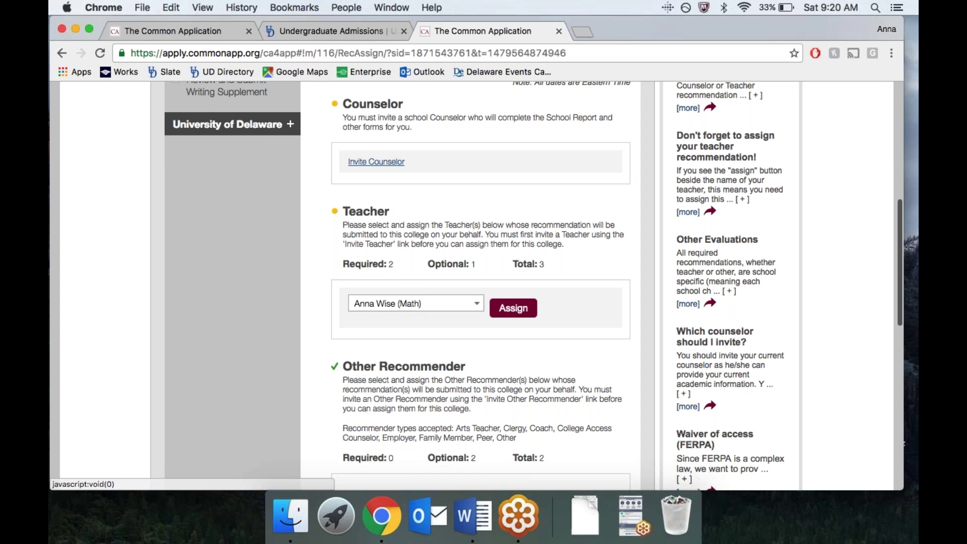
scroll(406, 313, down, 1)
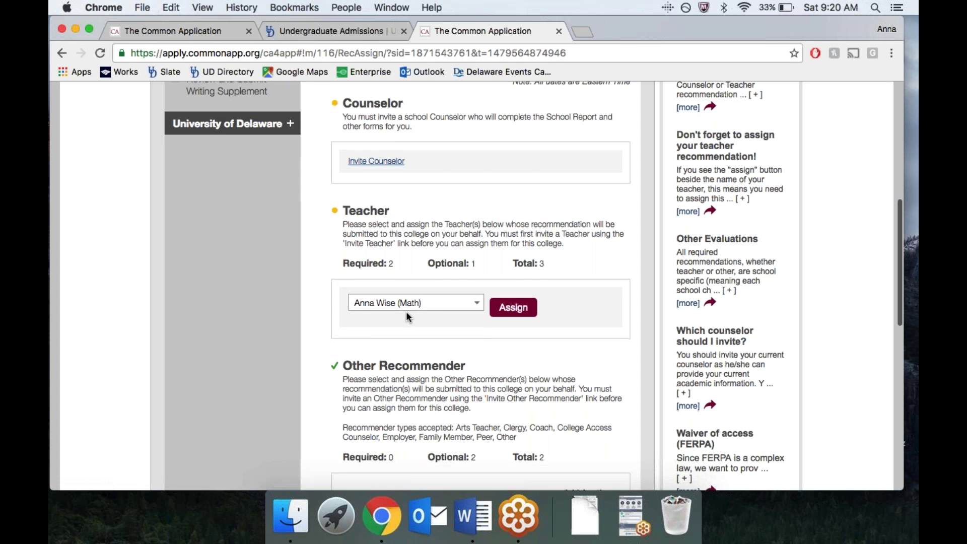
scroll(406, 311, down, 4)
scroll(406, 311, up, 6)
scroll(263, 220, up, 6)
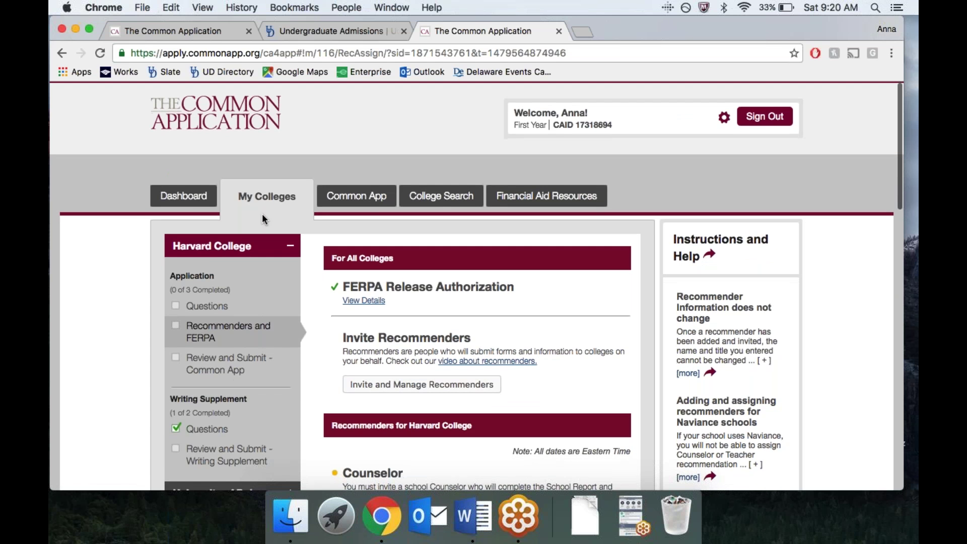
Step: Show the Dashboard with Harvard College expanded: parts Incomplete, Writing Supplement Ready
click(192, 201)
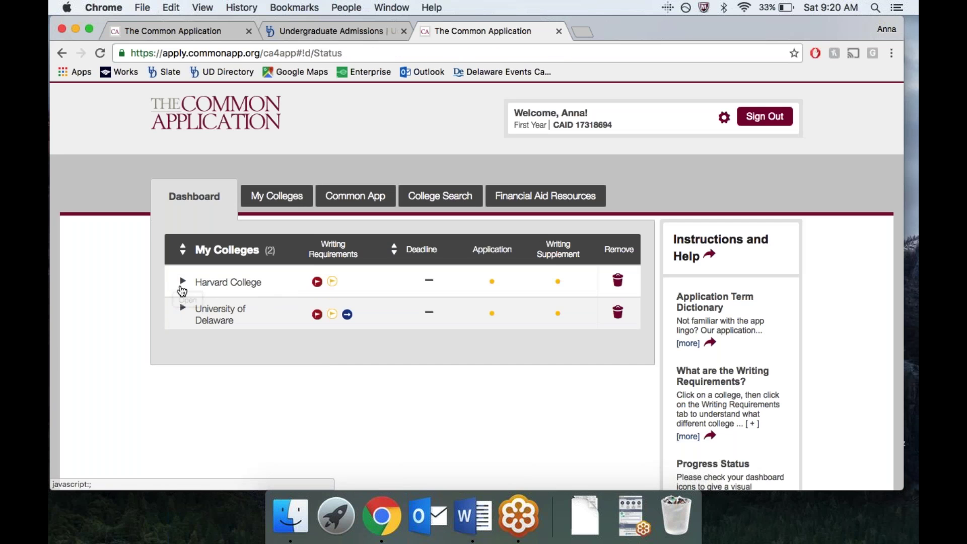
click(181, 282)
scroll(283, 416, down, 3)
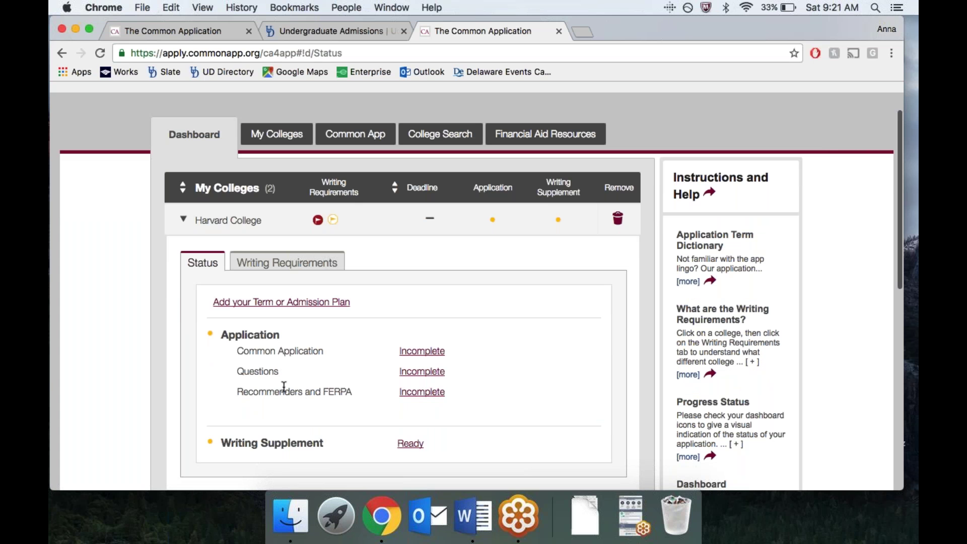
scroll(302, 434, down, 1)
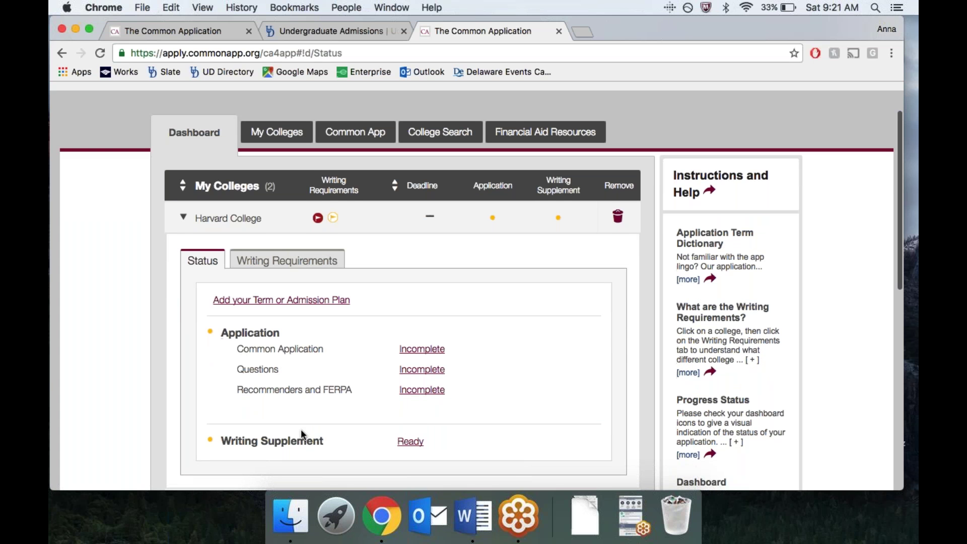
scroll(302, 436, down, 3)
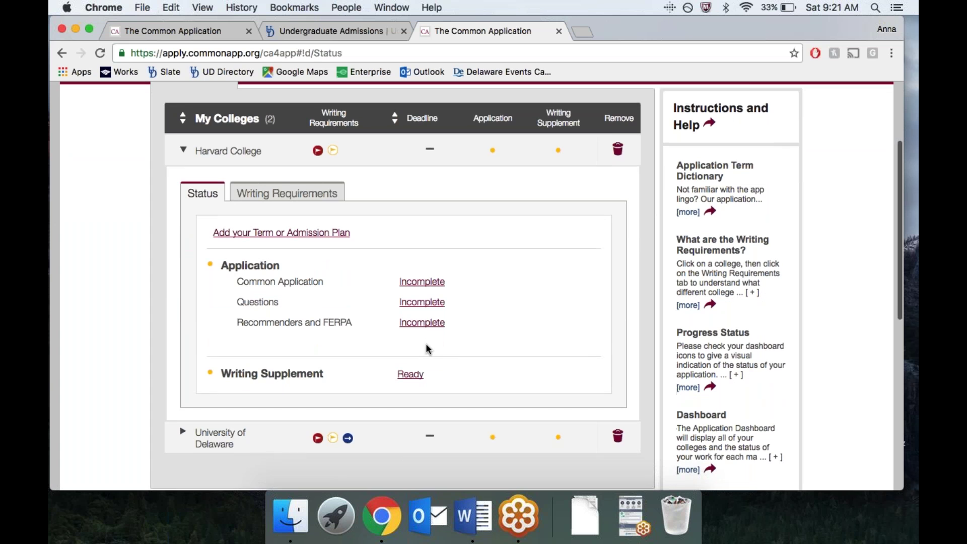
scroll(426, 347, down, 1)
scroll(426, 348, down, 4)
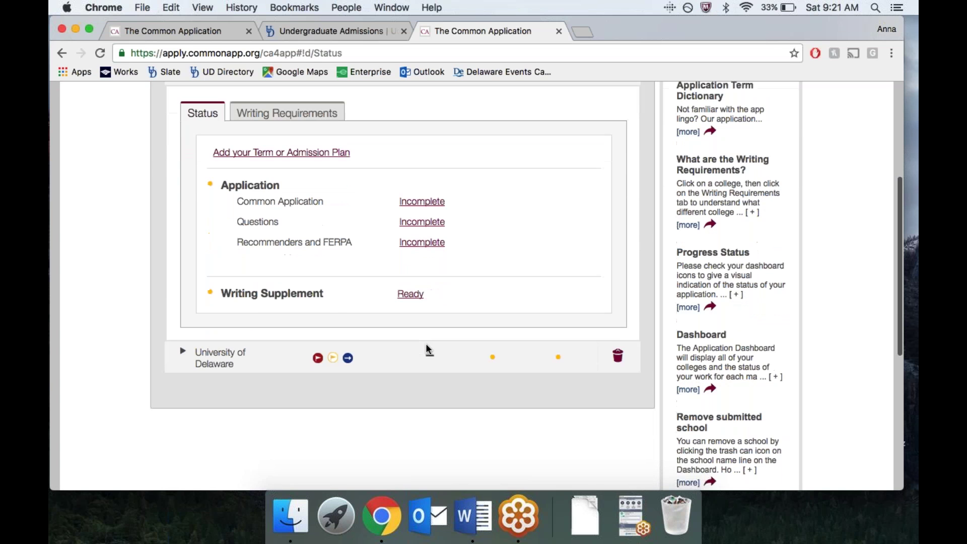
scroll(285, 209, up, 3)
scroll(285, 209, up, 3)
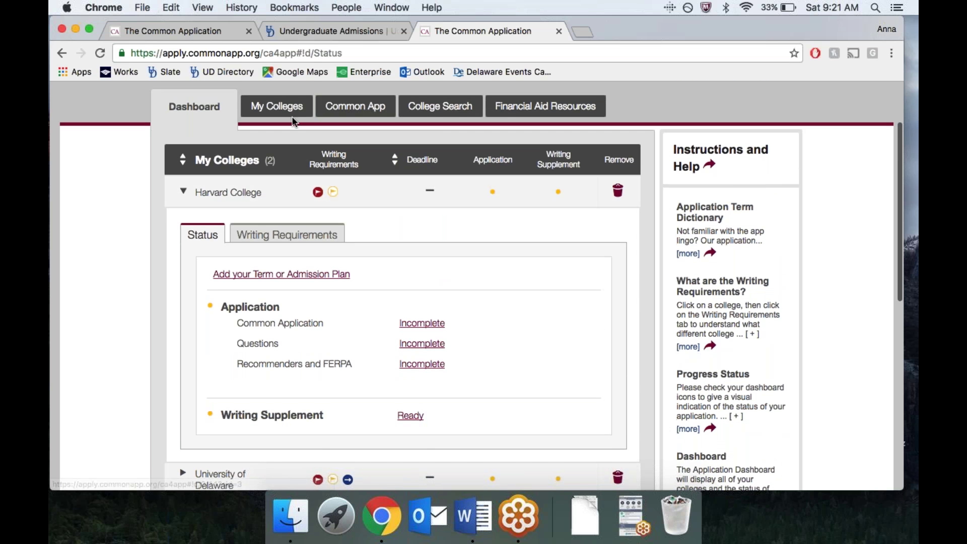
Step: Glance at College Search criteria, then browse the Financial Aid Resources federal aid content
click(436, 115)
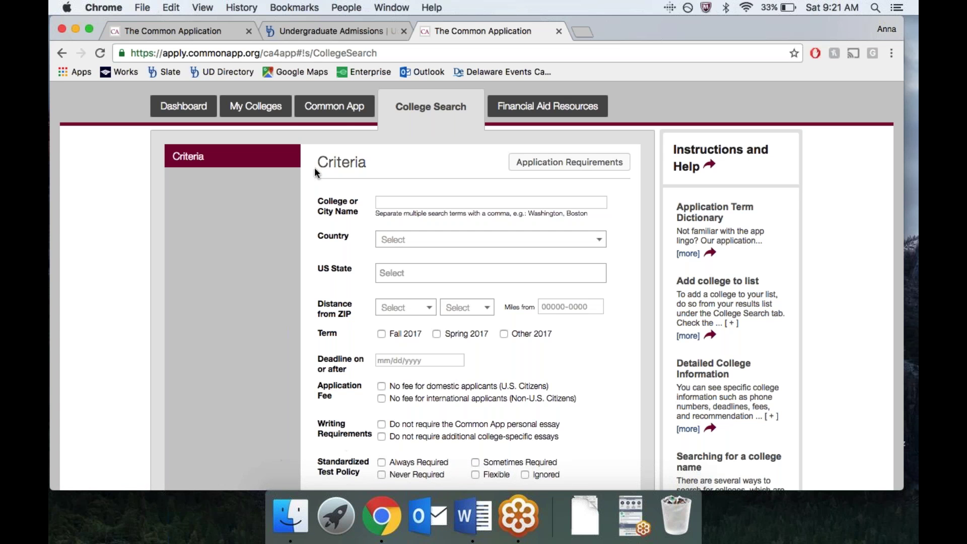
click(548, 106)
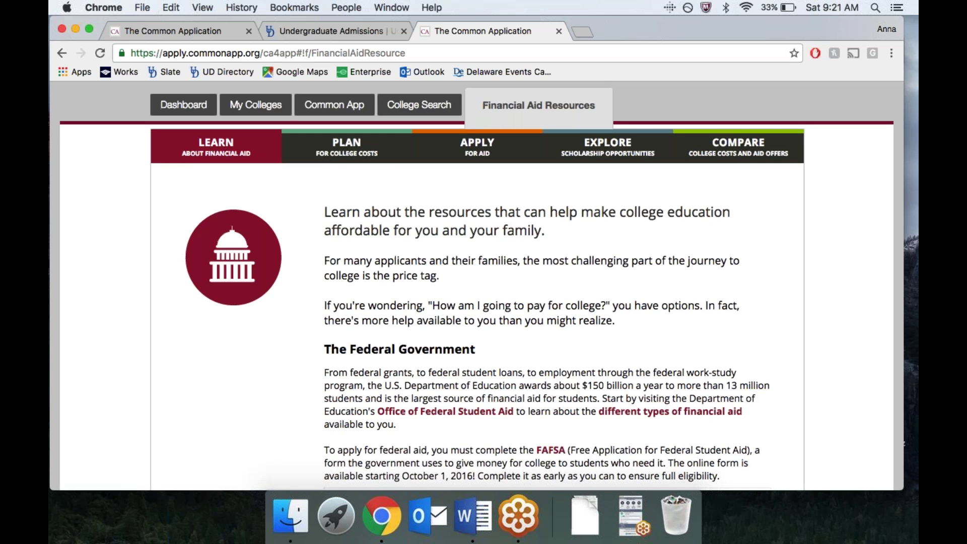
scroll(476, 287, down, 20)
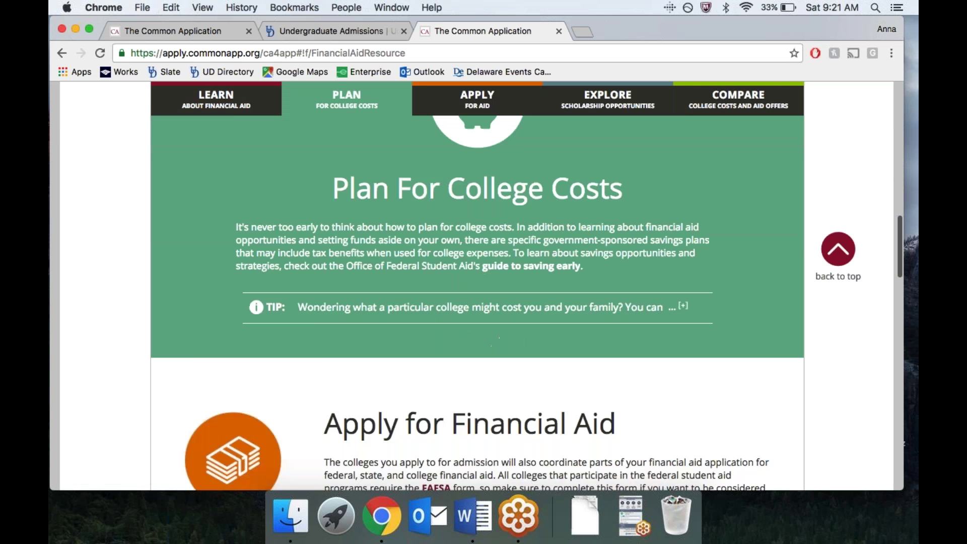
scroll(477, 287, down, 10)
scroll(476, 287, up, 20)
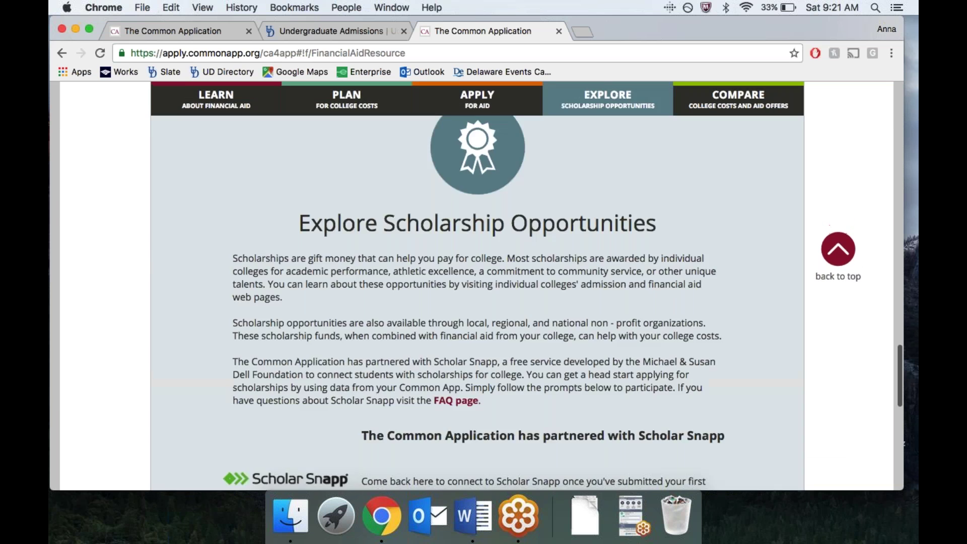
scroll(214, 206, up, 10)
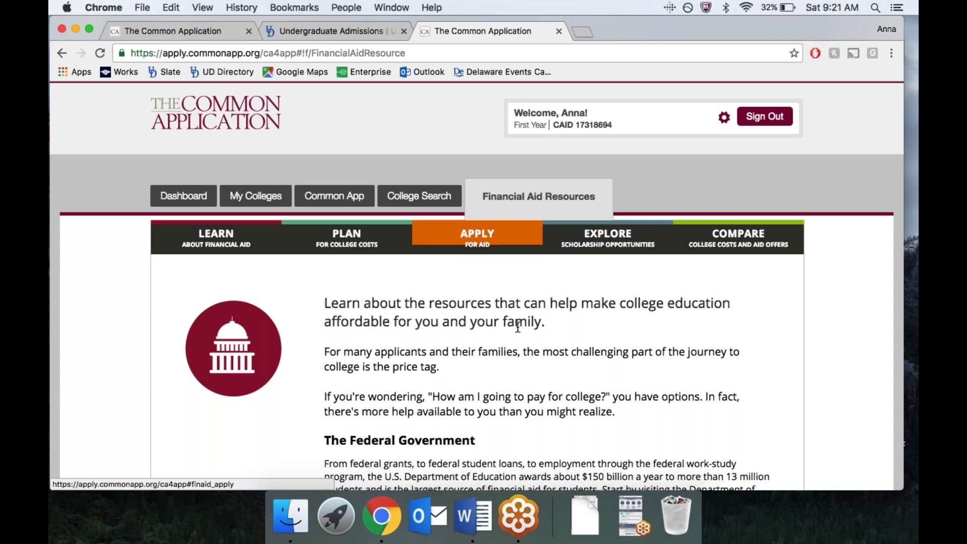
Step: Return to the Dashboard, expanding and then collapsing Harvard College's status row
click(183, 196)
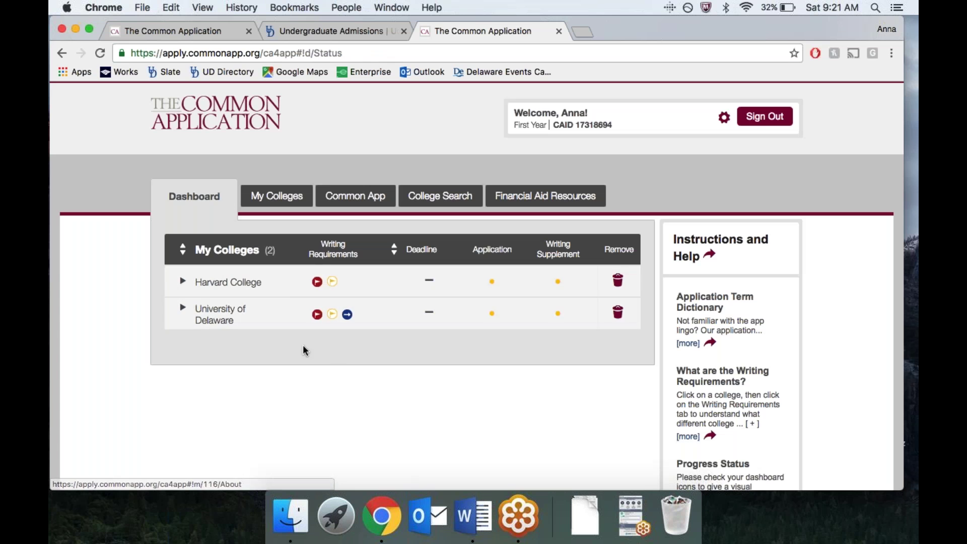
click(179, 285)
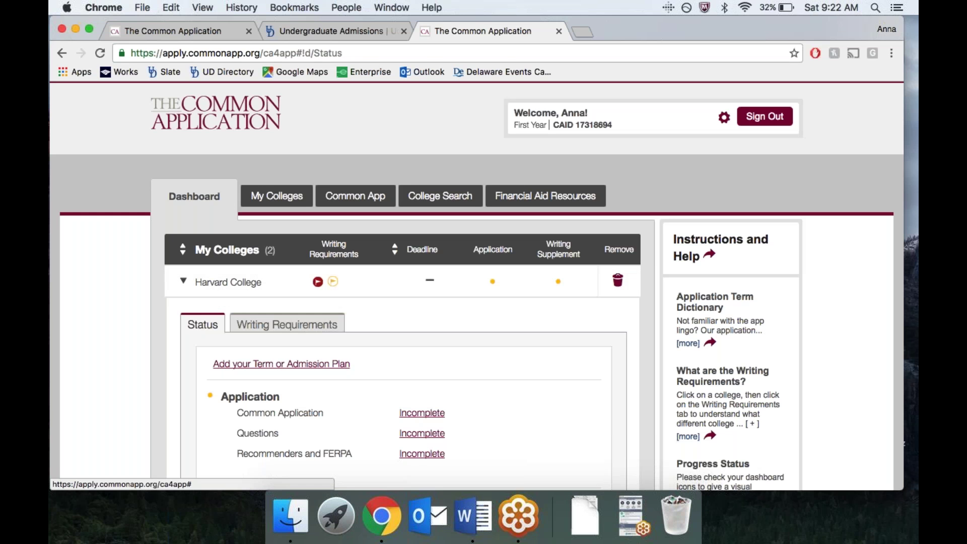
click(185, 292)
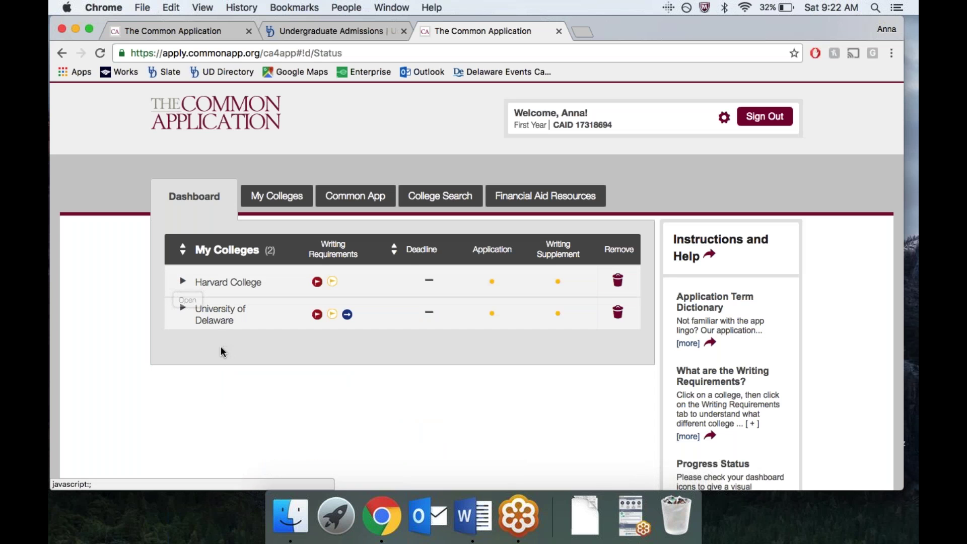